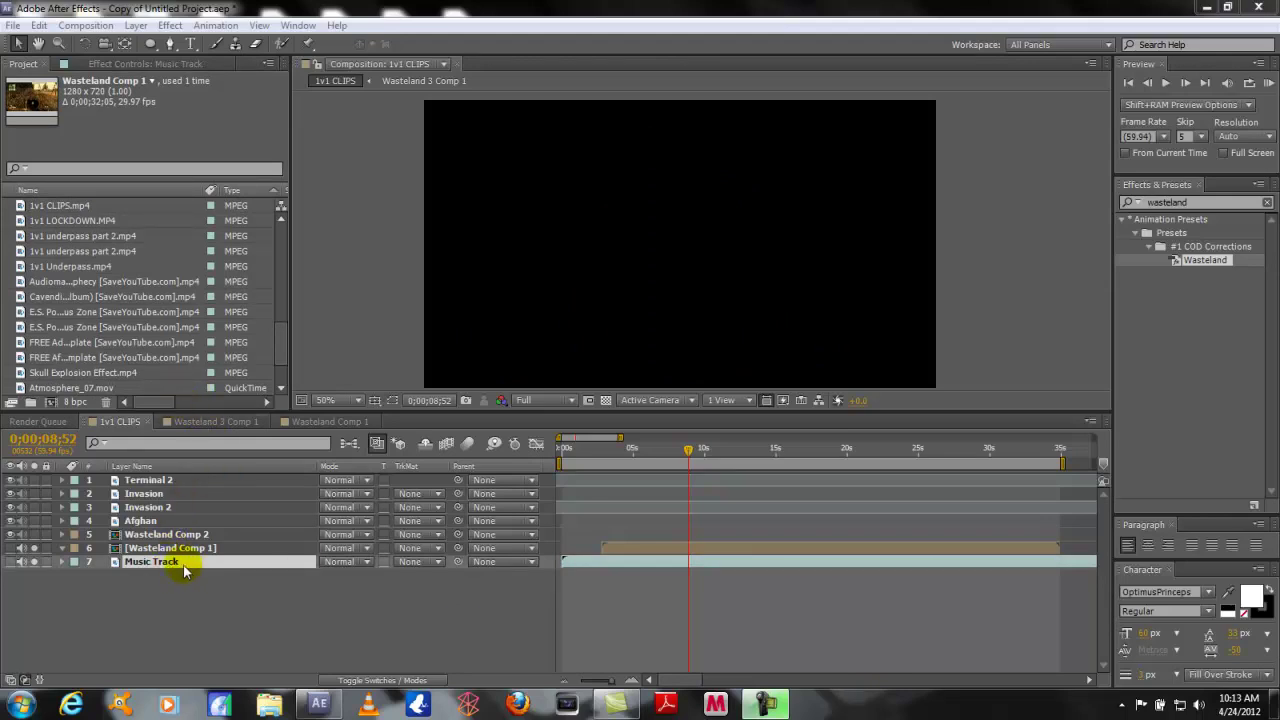
# Step: Reveal the audio waveform of the Music Track layer
pyautogui.press('l')
pyautogui.press('l')
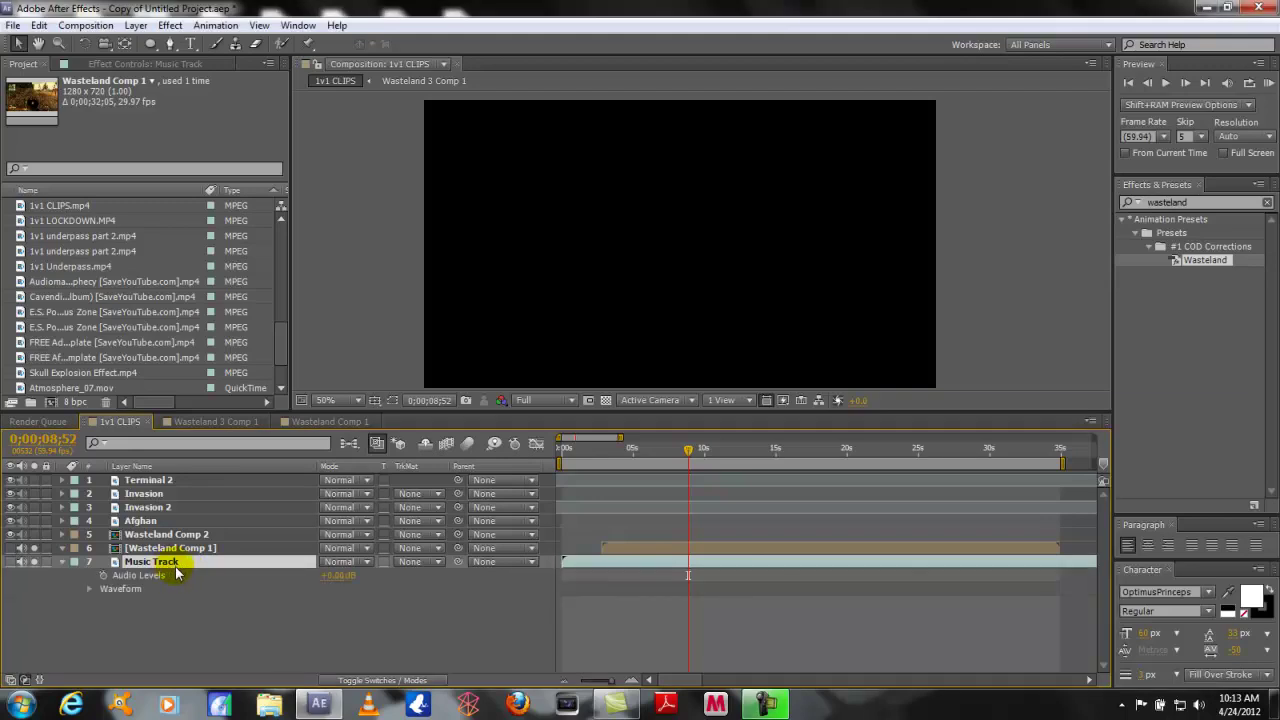
pyautogui.click(89, 590)
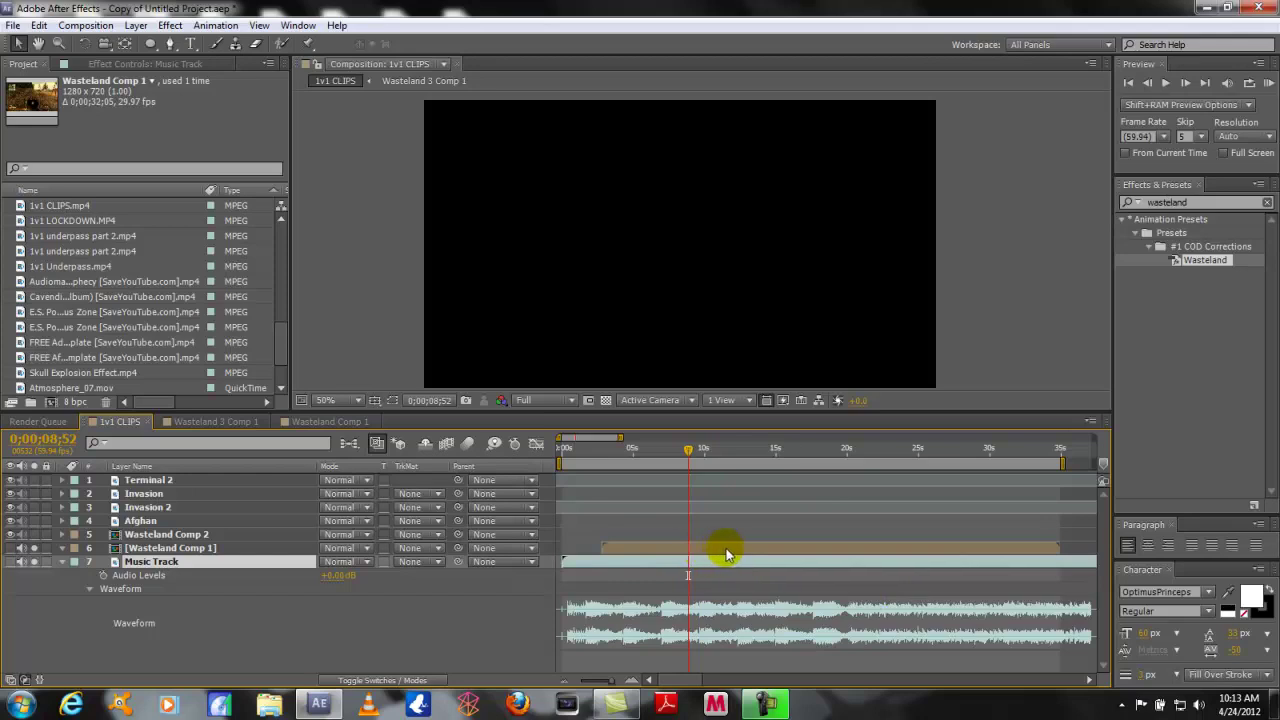
# Step: RAM-preview the composition and add layer markers on the beats of the Music Track
pyautogui.press('KP_0')
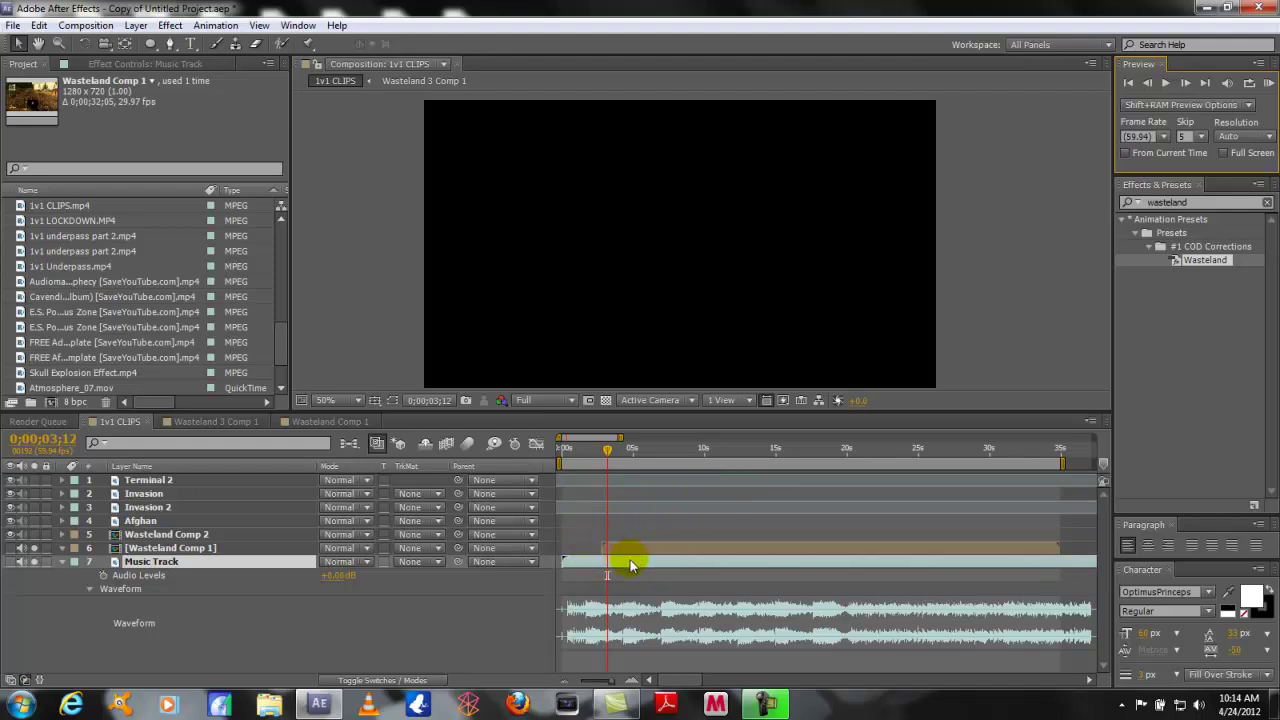
pyautogui.click(1268, 84)
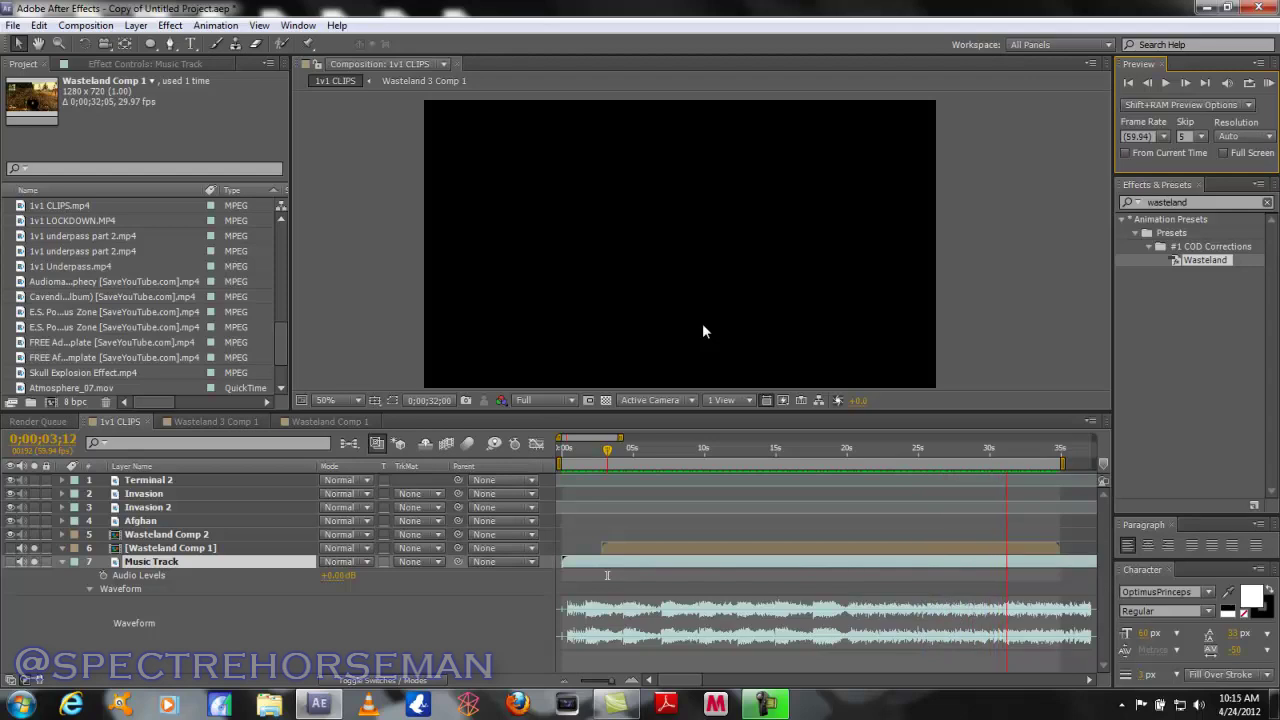
pyautogui.click(678, 434)
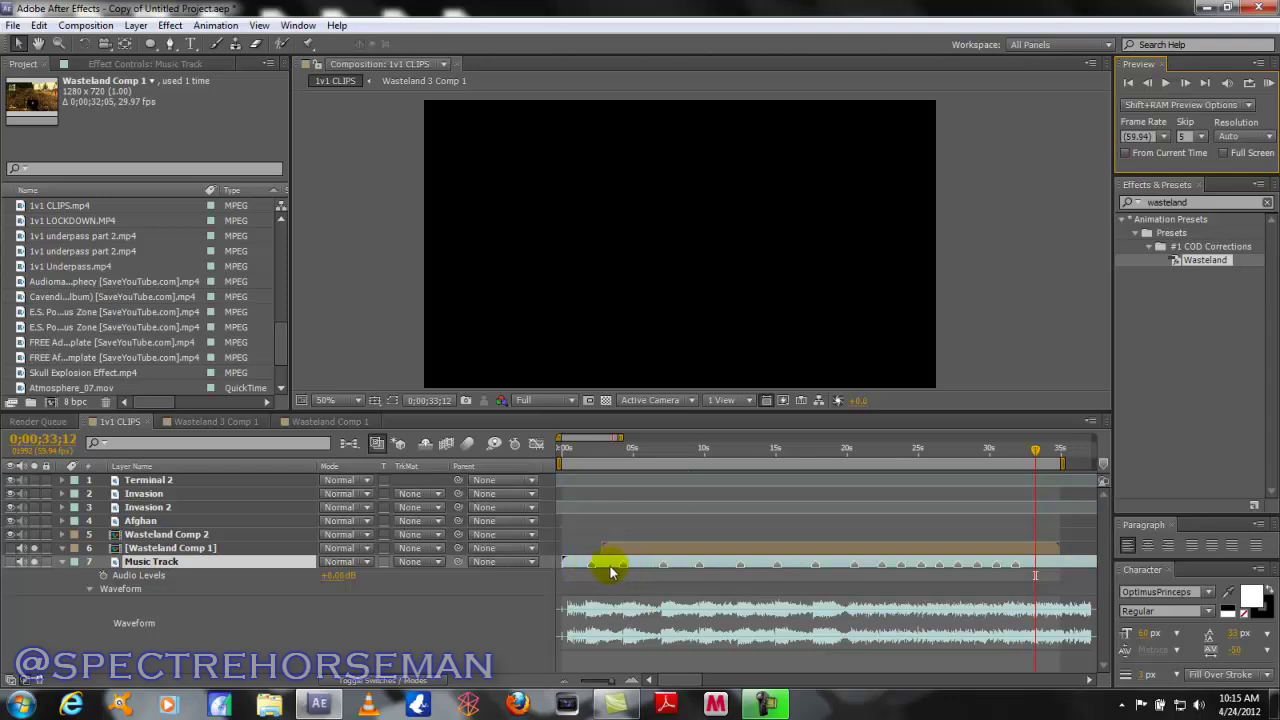
# Step: Make Wasteland Comp 1 visible and slide it so its first kill shot lines up with the music marker at 0;00;09;39
pyautogui.click(659, 450)
pyautogui.click(662, 450)
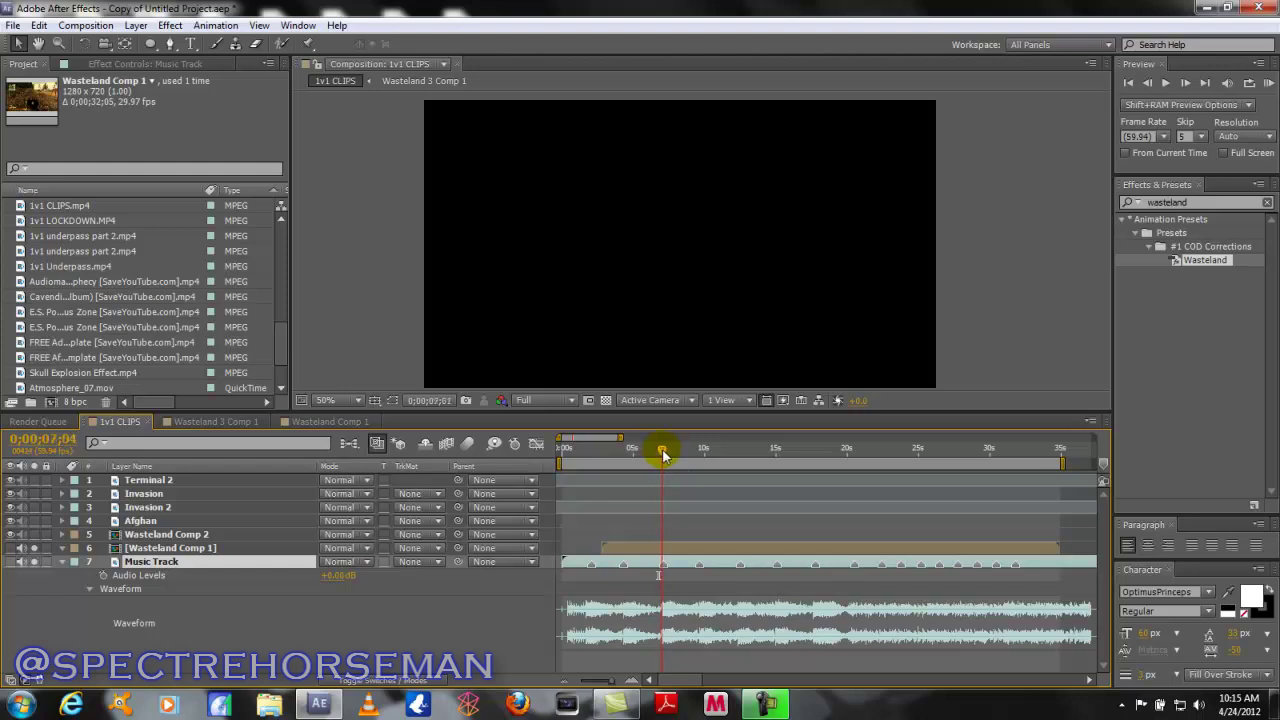
pyautogui.click(700, 450)
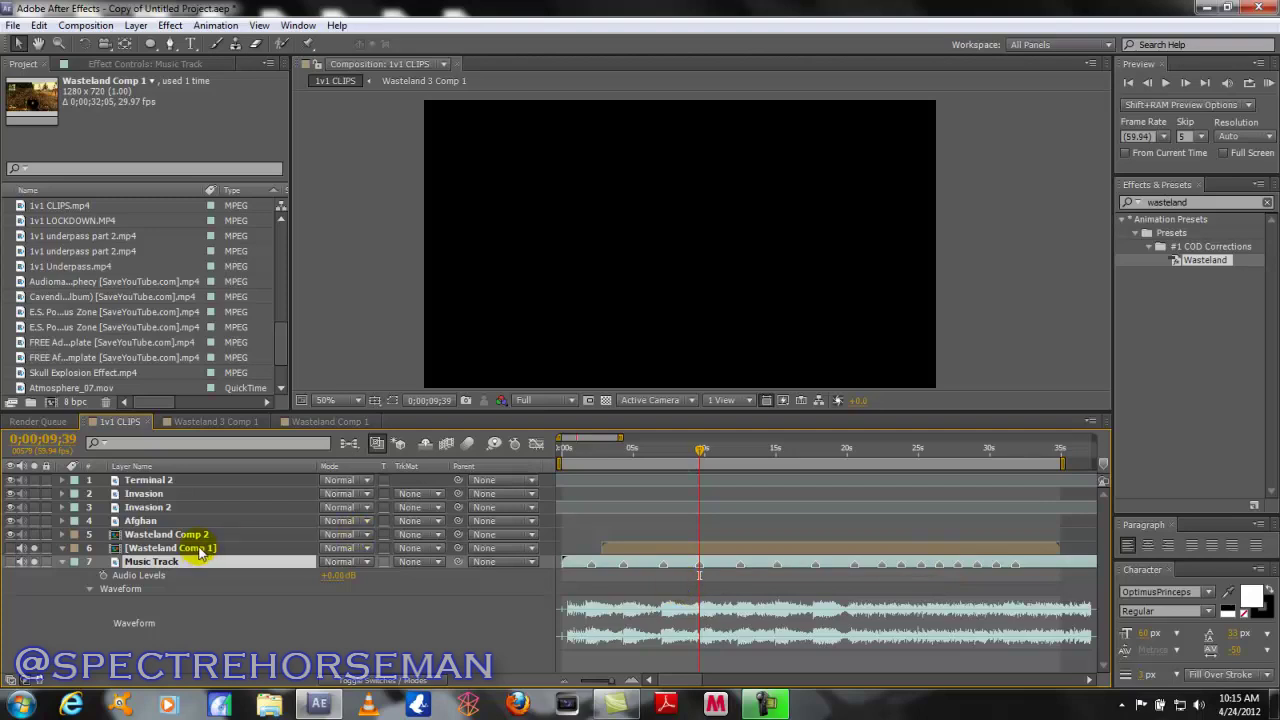
pyautogui.click(12, 547)
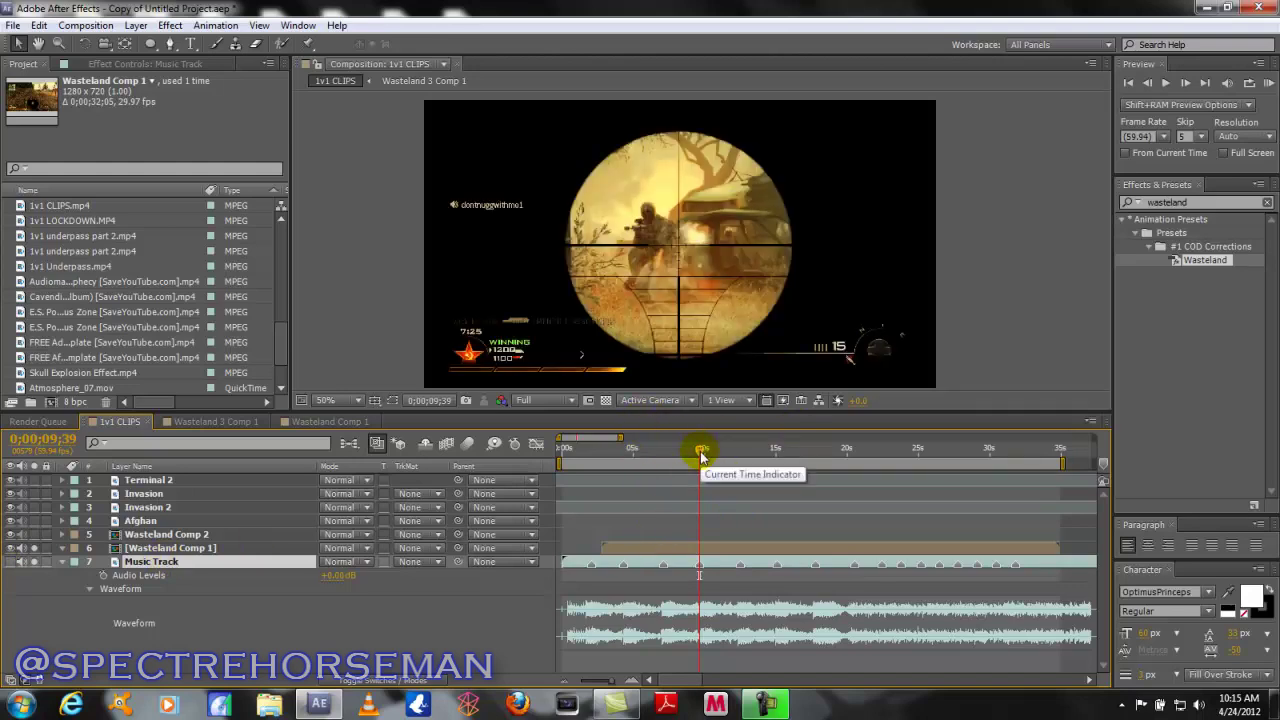
pyautogui.click(690, 549)
pyautogui.moveTo(692, 552); pyautogui.dragTo(711, 543)
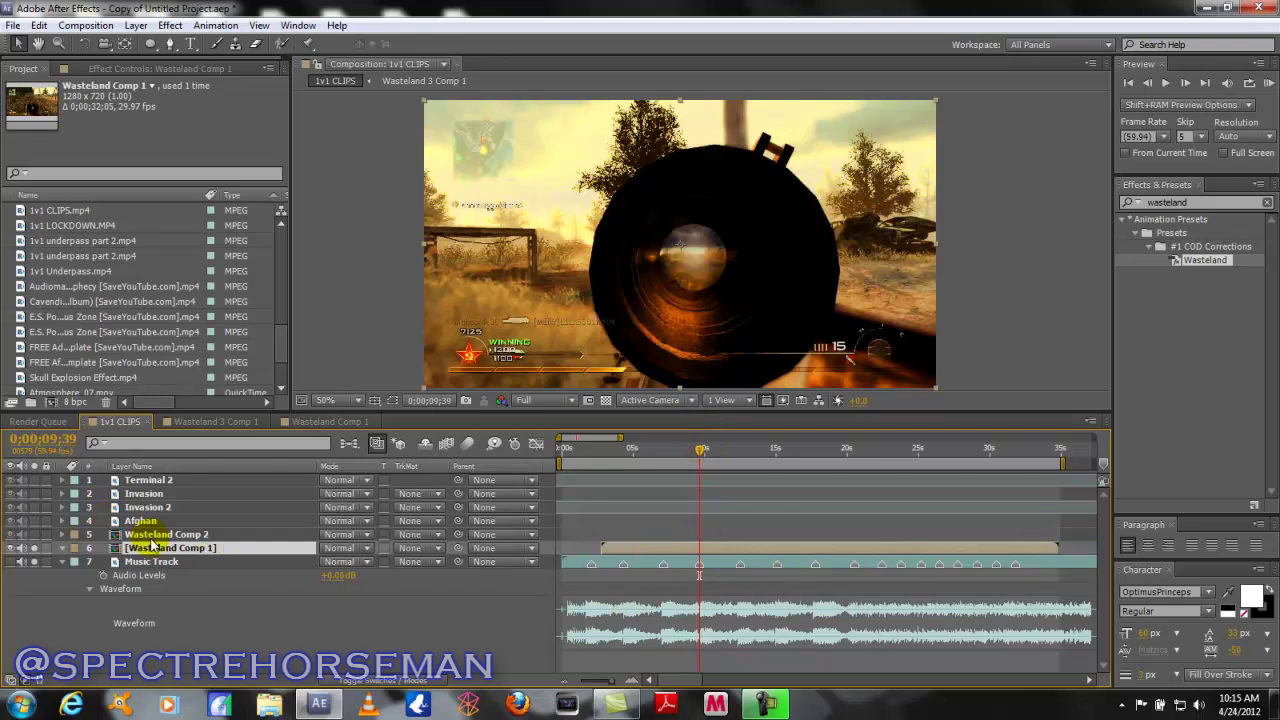
# Step: Enable time remapping on the Wasteland Comp 1 layer
pyautogui.click(135, 25)
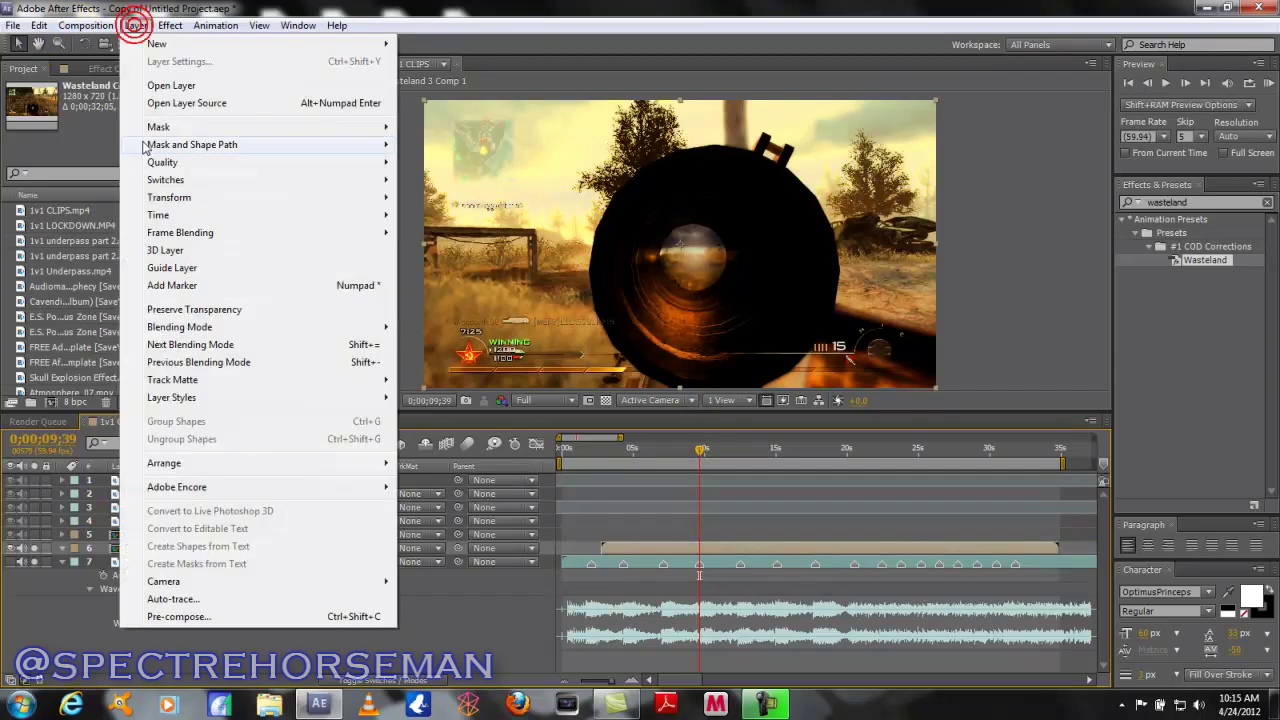
pyautogui.moveTo(368, 218)
pyautogui.click(450, 215)
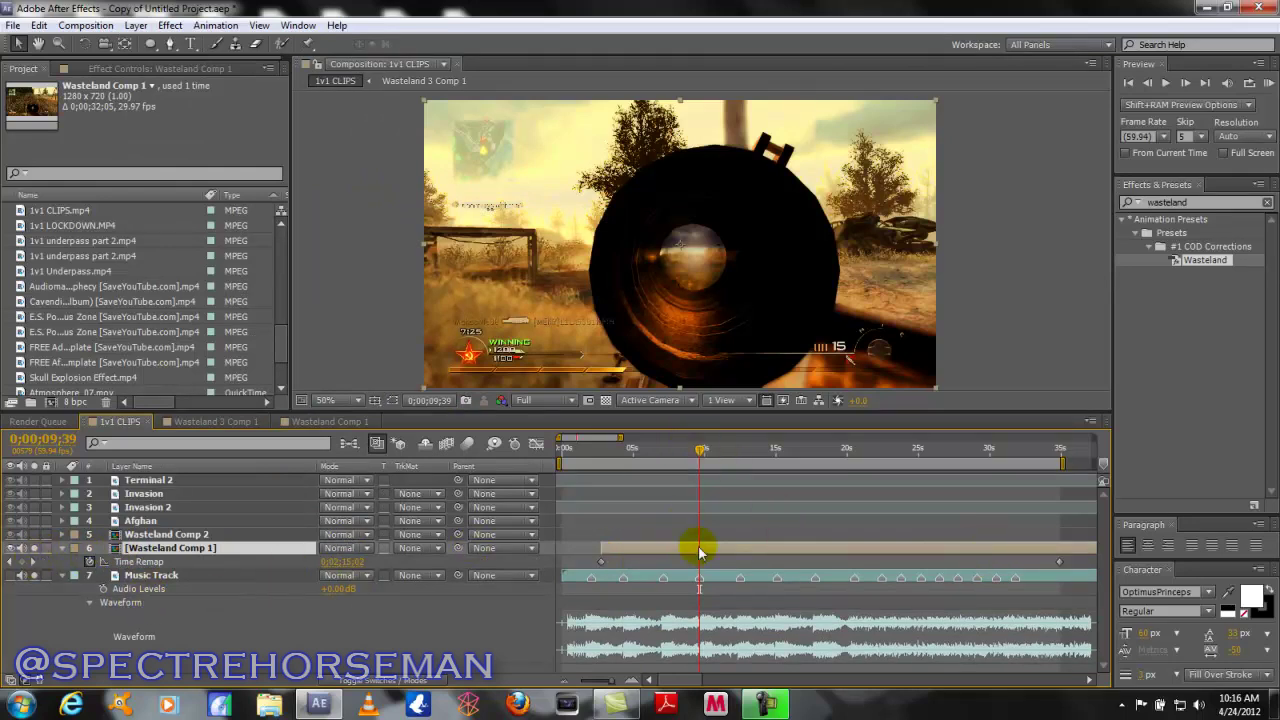
# Step: Add Time Remap keyframes to Wasteland Comp 1 at 0;00;09;39 and 0;00;10;39
pyautogui.click(22, 562)
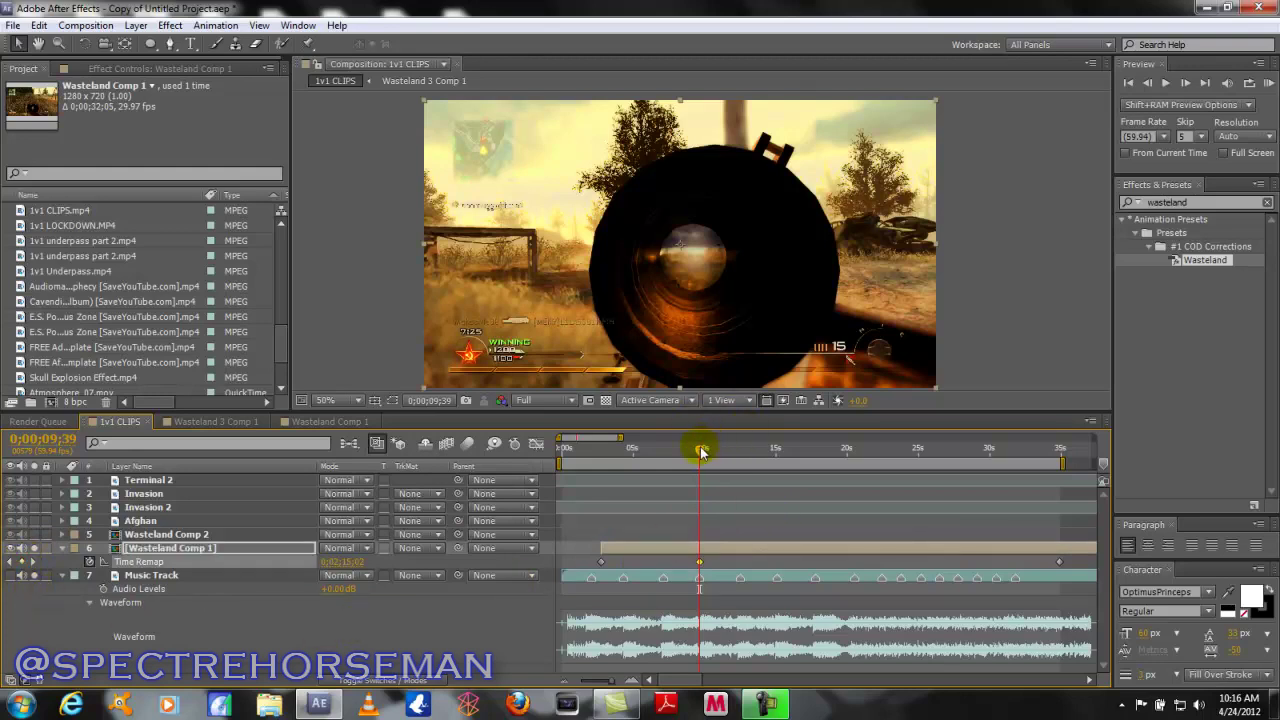
pyautogui.moveTo(698, 452); pyautogui.dragTo(714, 452)
pyautogui.click(25, 563)
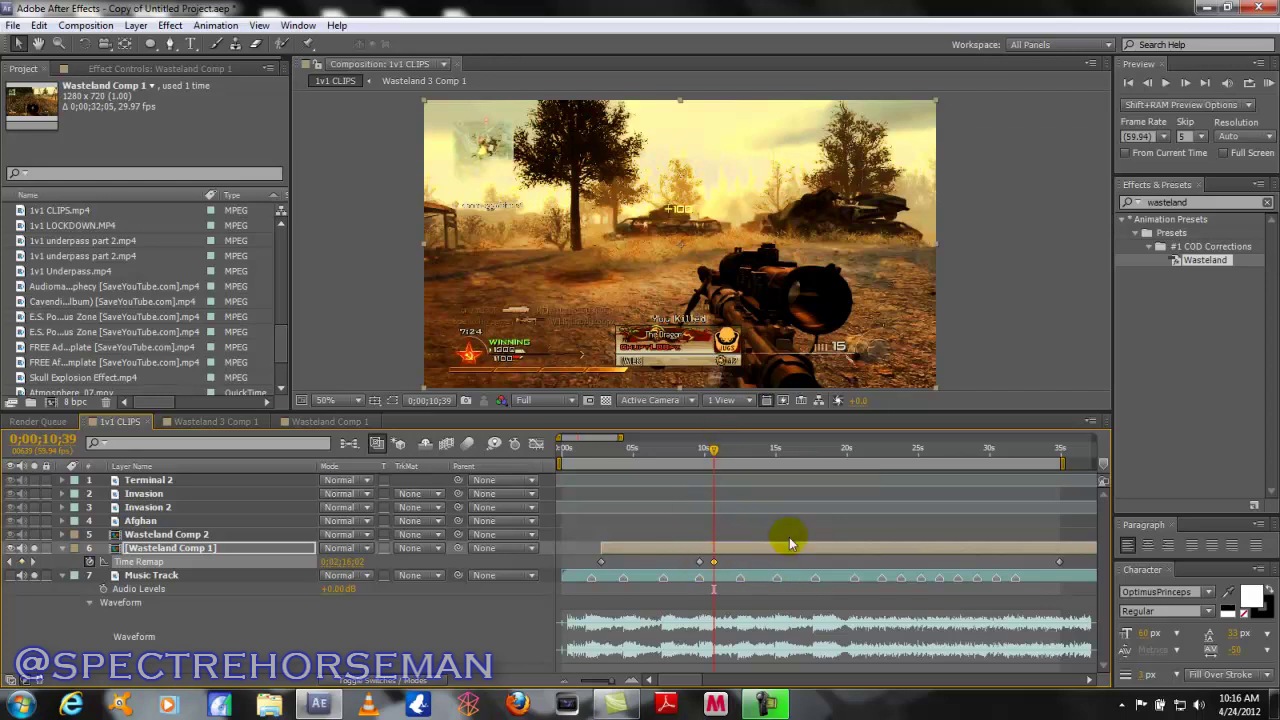
# Step: Place composition marker 1 at 0;00;15;02 and add a Time Remap keyframe at the next kill shot, at 0;00;20;49
pyautogui.click(777, 451)
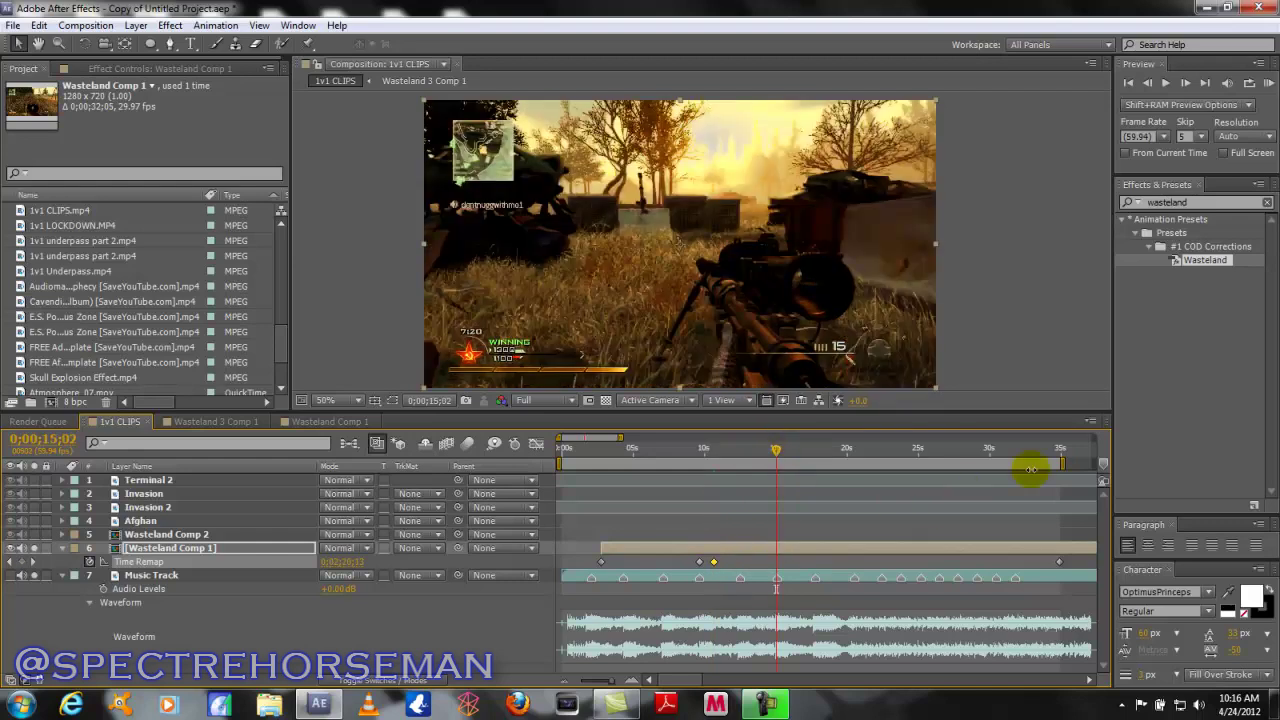
pyautogui.moveTo(1103, 465); pyautogui.dragTo(781, 470)
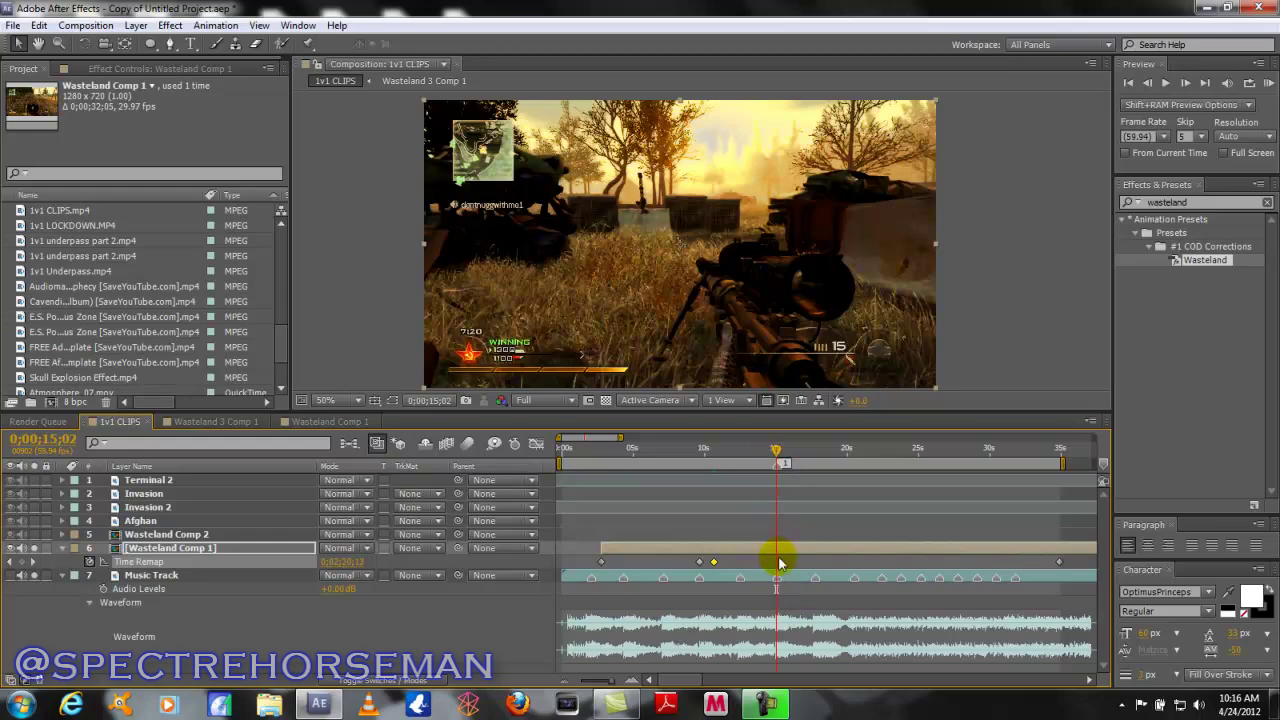
pyautogui.moveTo(779, 453); pyautogui.dragTo(835, 455)
pyautogui.click(848, 455)
pyautogui.click(858, 454)
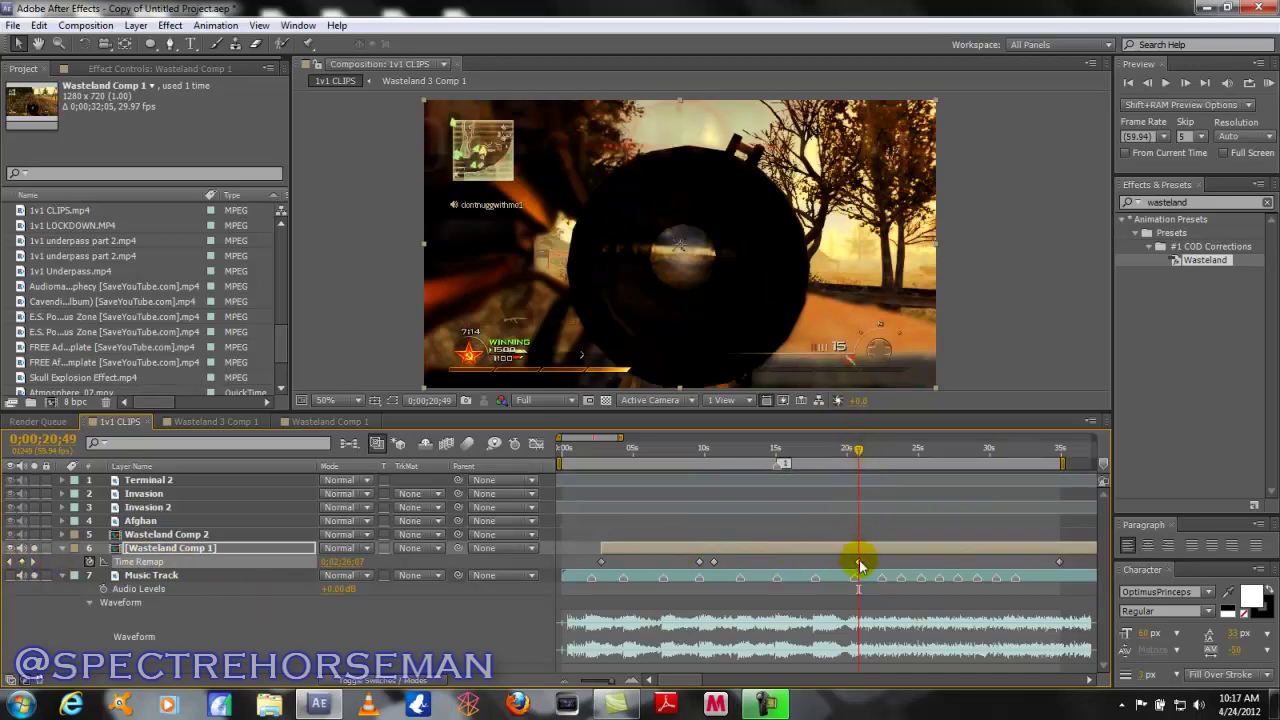
# Step: Move the new Time Remap keyframe back to composition marker 1 at 0;00;15;02 and check the frame there
pyautogui.moveTo(859, 567); pyautogui.dragTo(831, 563)
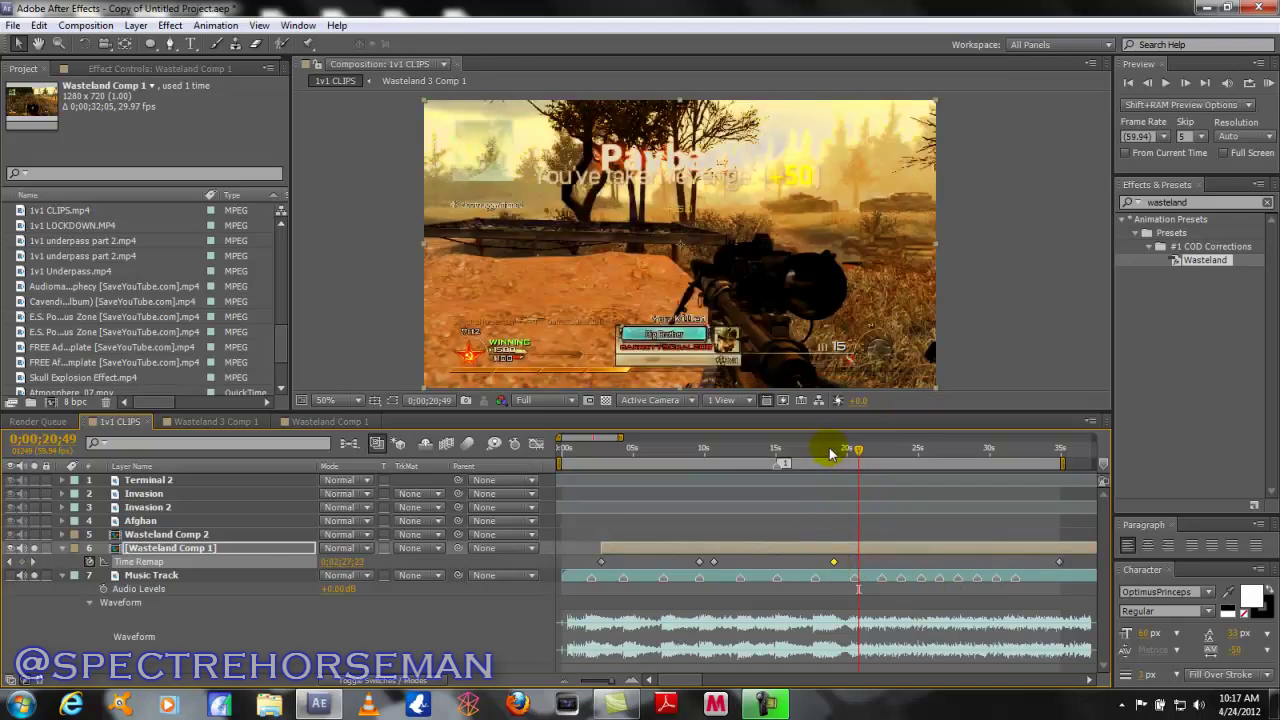
pyautogui.moveTo(829, 453); pyautogui.dragTo(834, 452)
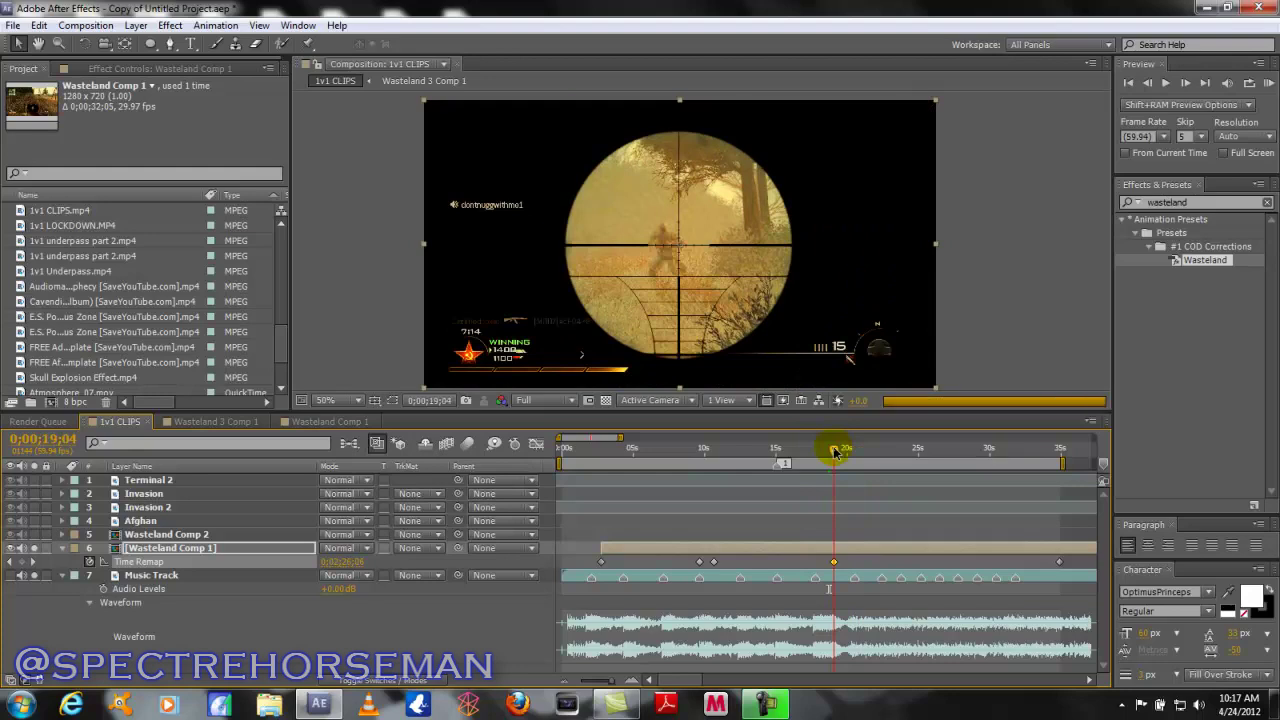
pyautogui.click(833, 563)
pyautogui.moveTo(833, 567); pyautogui.dragTo(777, 566)
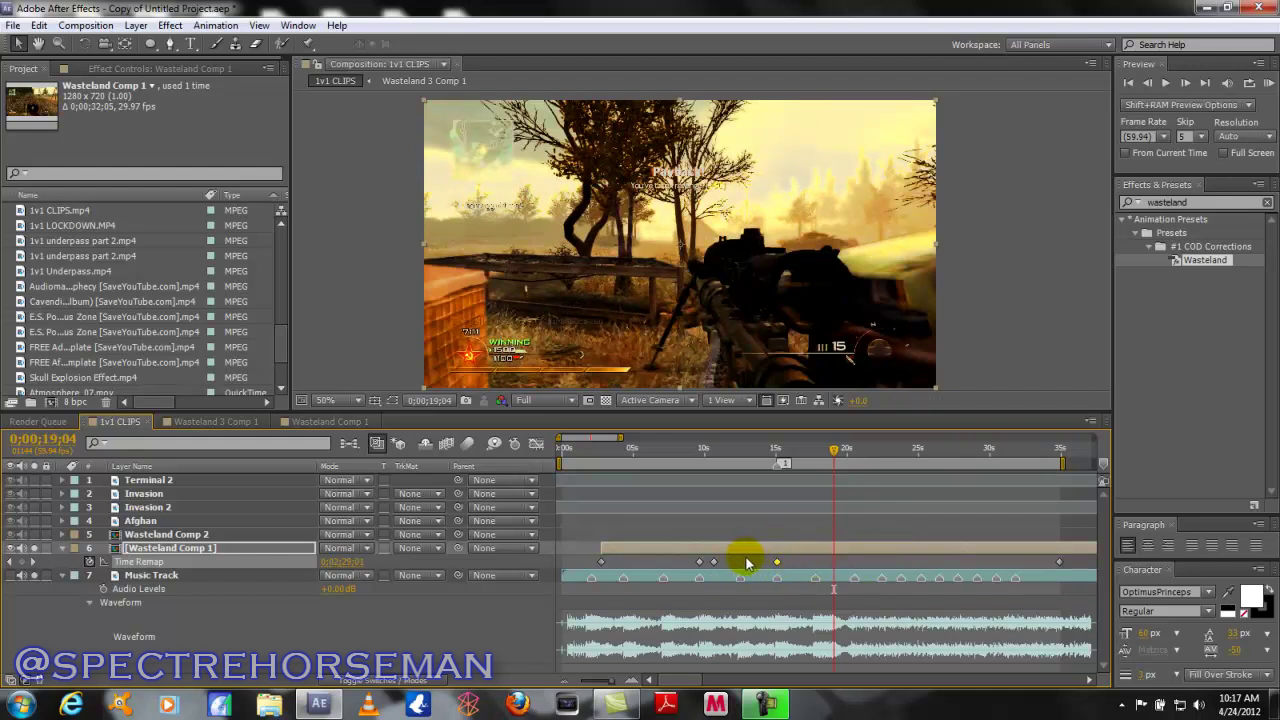
pyautogui.click(777, 455)
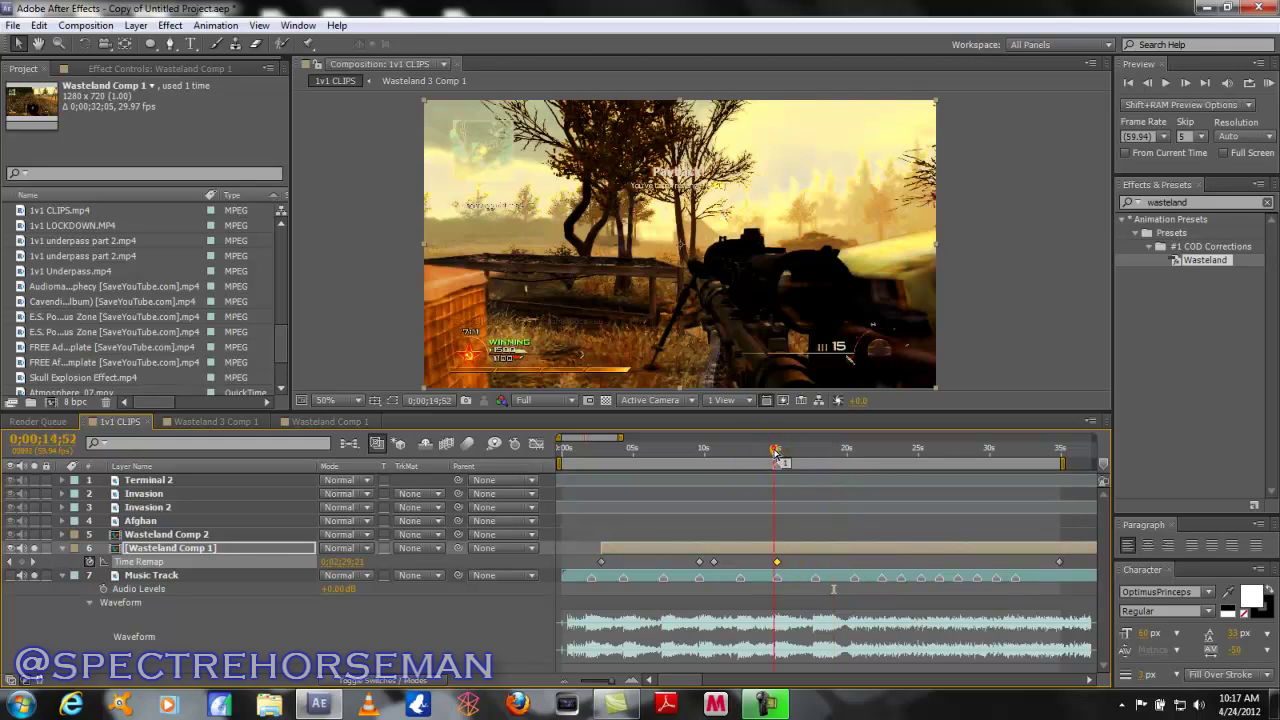
pyautogui.moveTo(777, 455); pyautogui.dragTo(782, 455)
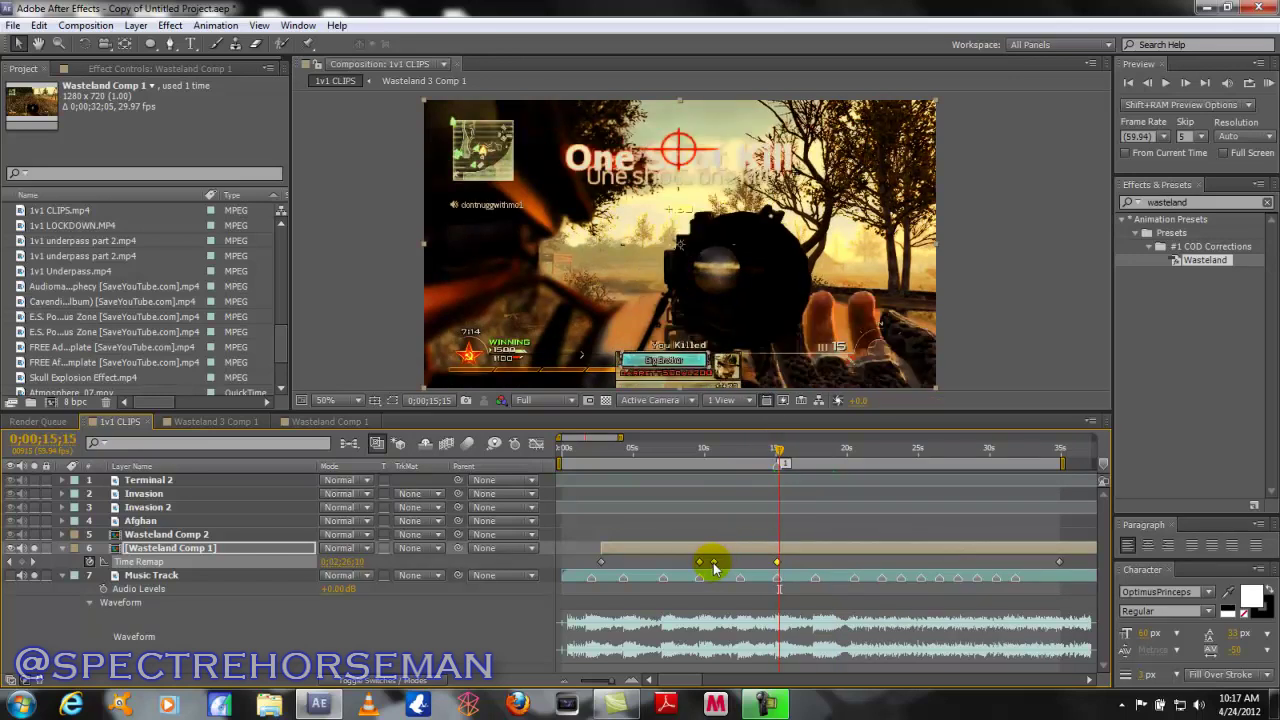
pyautogui.click(713, 564)
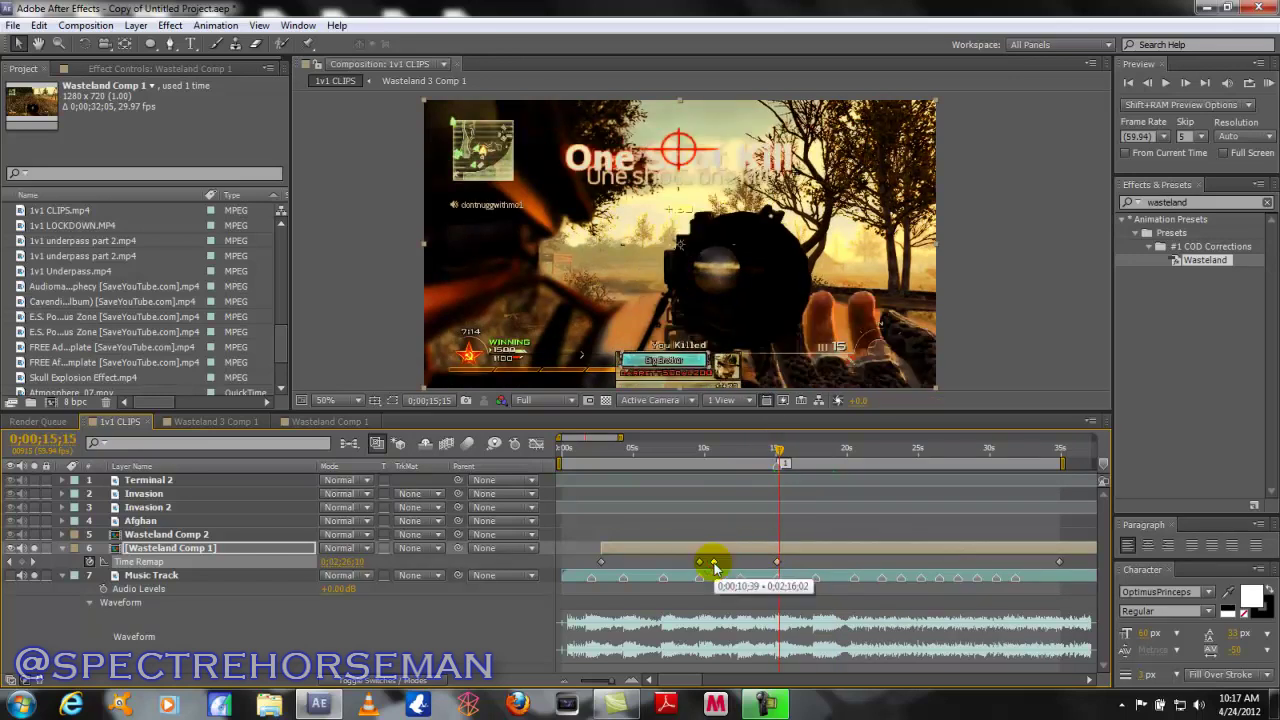
pyautogui.moveTo(713, 567); pyautogui.dragTo(772, 567)
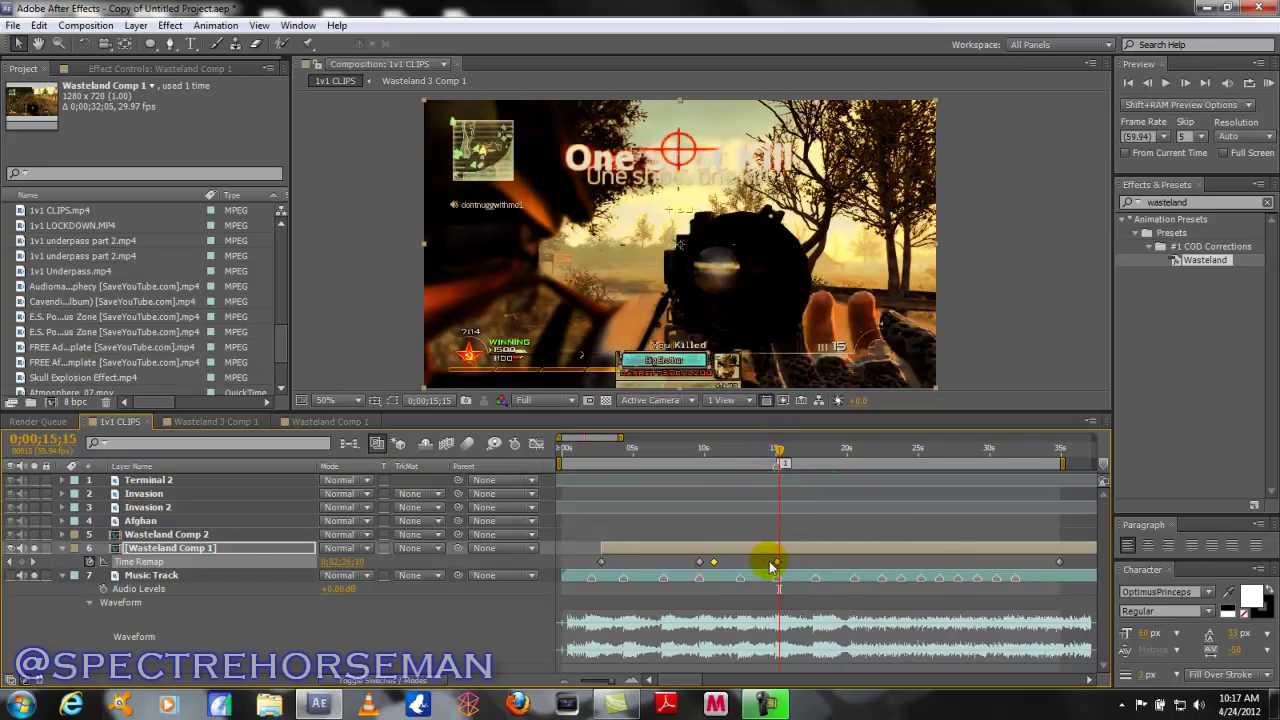
pyautogui.click(713, 563)
pyautogui.moveTo(713, 567); pyautogui.dragTo(707, 568)
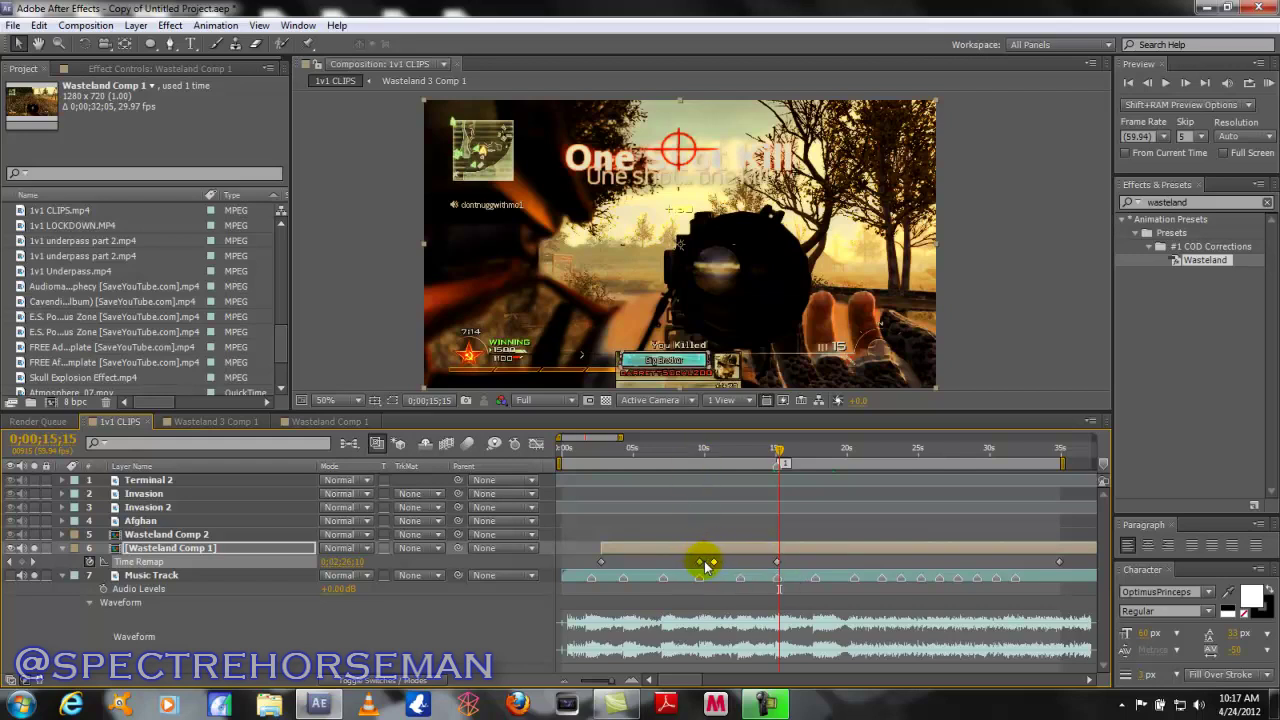
pyautogui.moveTo(703, 567); pyautogui.dragTo(716, 571)
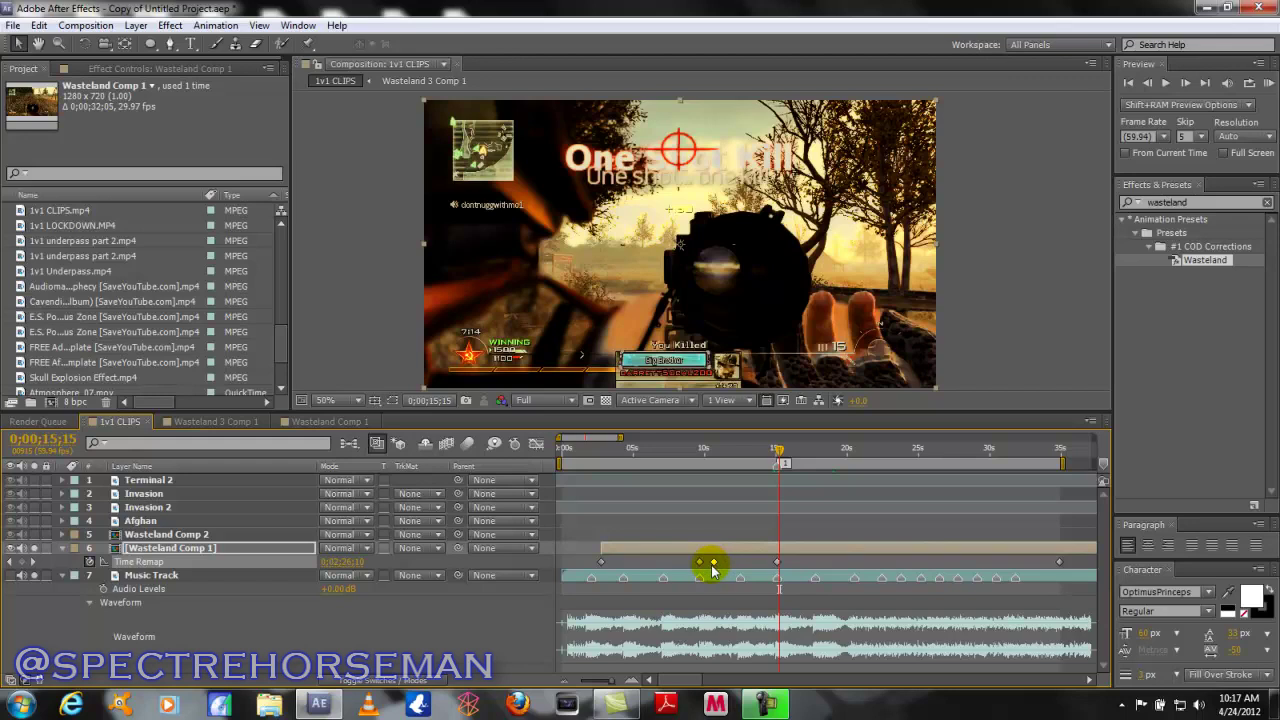
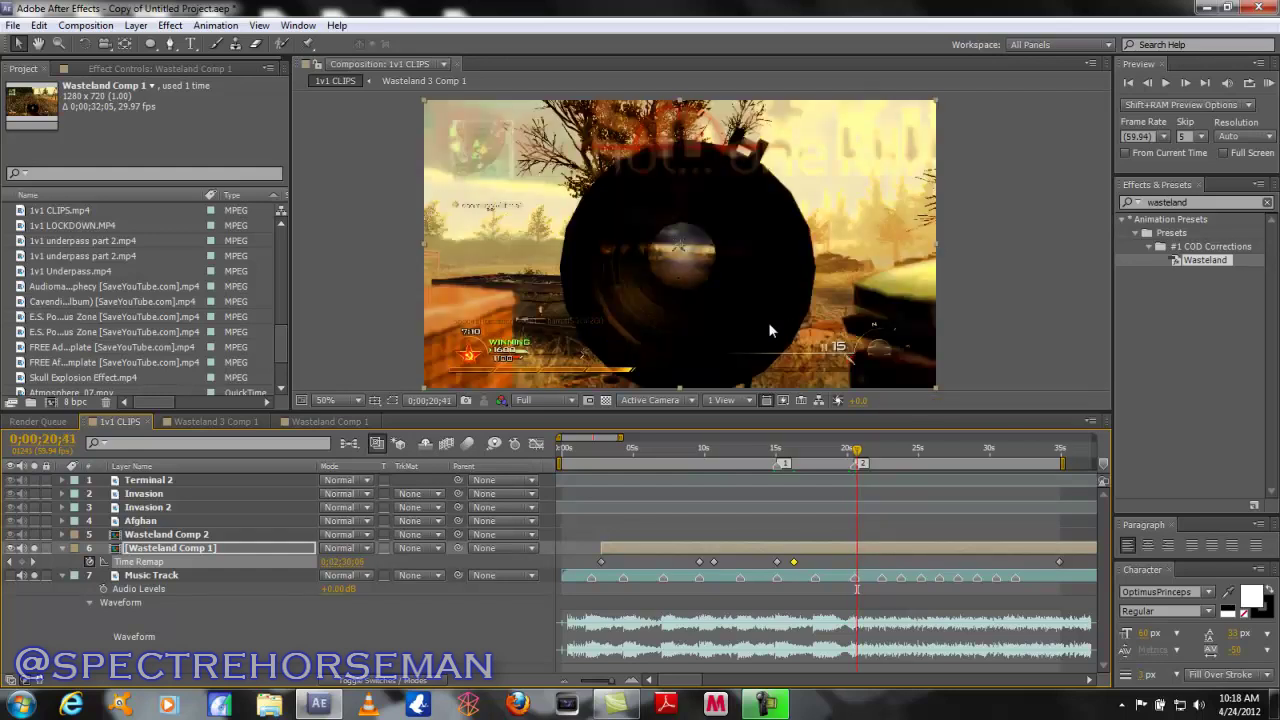
# Step: Add a Time Remap keyframe at the kill shot near 0;00;20;41, align it with composition marker 2, and add another about one second after it
pyautogui.press('space')
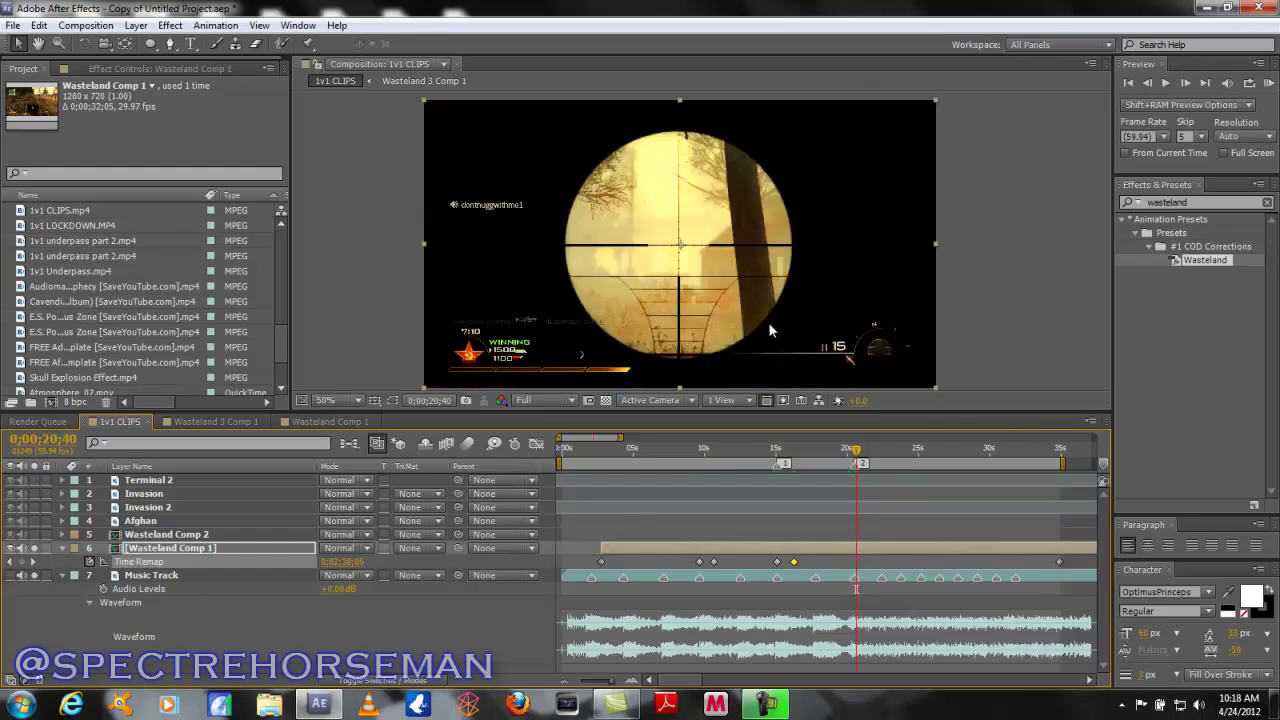
pyautogui.press('pagedown')
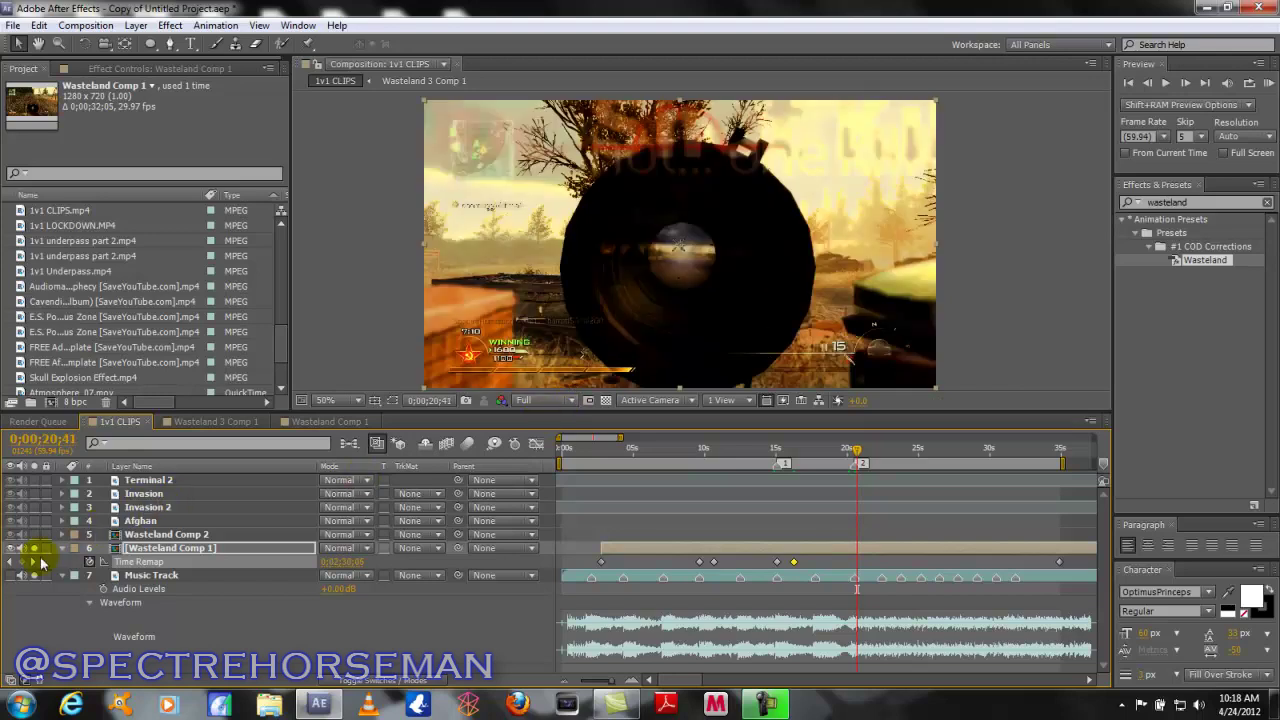
pyautogui.click(855, 563)
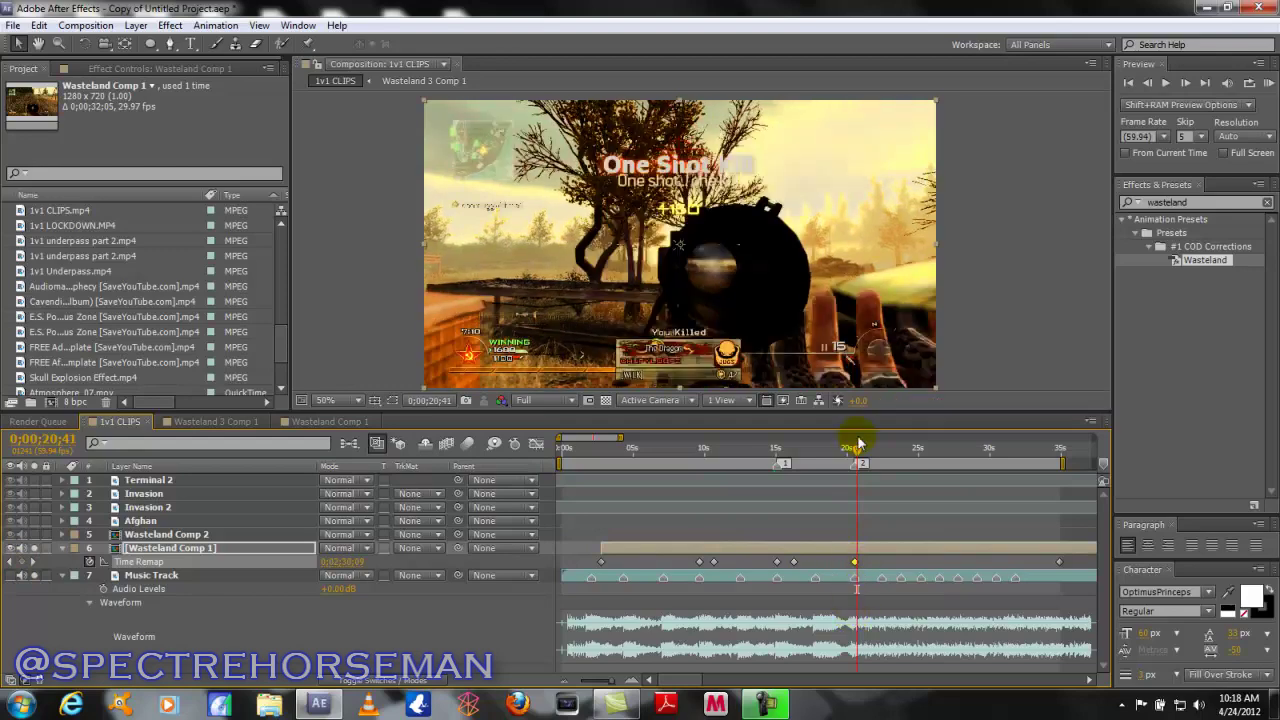
pyautogui.moveTo(855, 452); pyautogui.dragTo(876, 455)
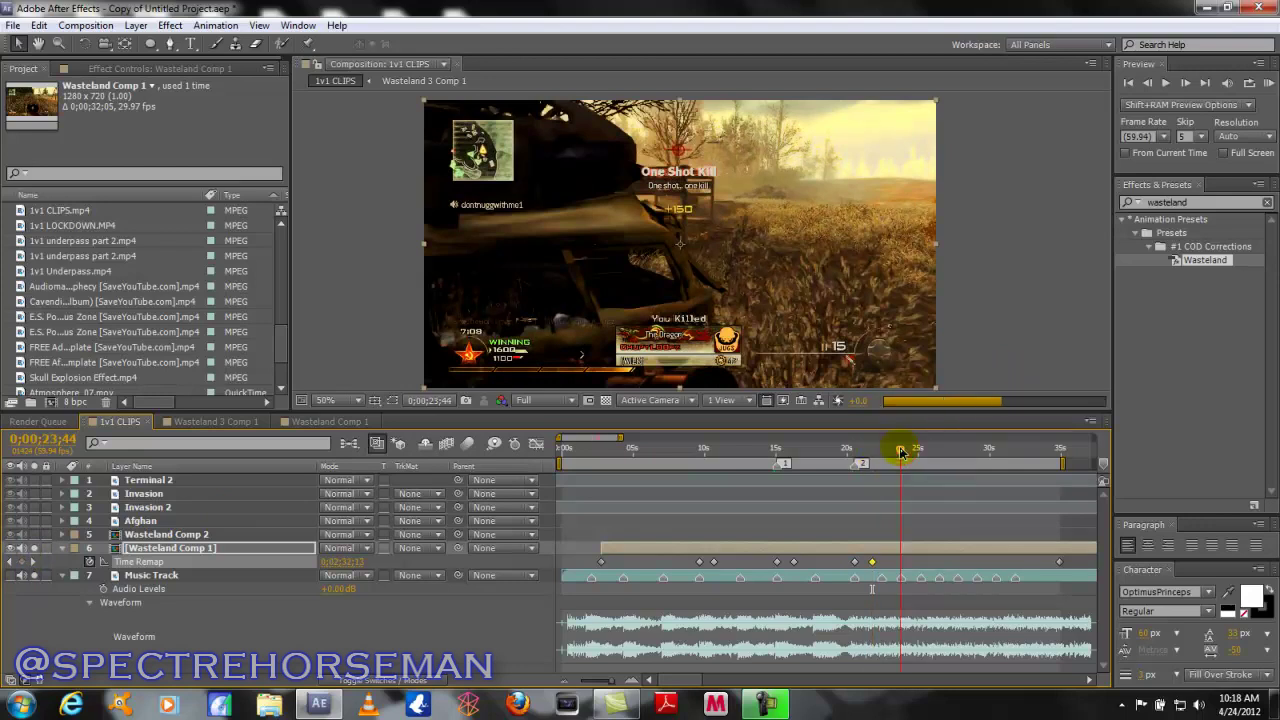
# Step: Place composition marker 3 at 0;00;25;15 and add a Time Remap keyframe at the following kill shot, at 0;00;26;32
pyautogui.moveTo(903, 452); pyautogui.dragTo(925, 451)
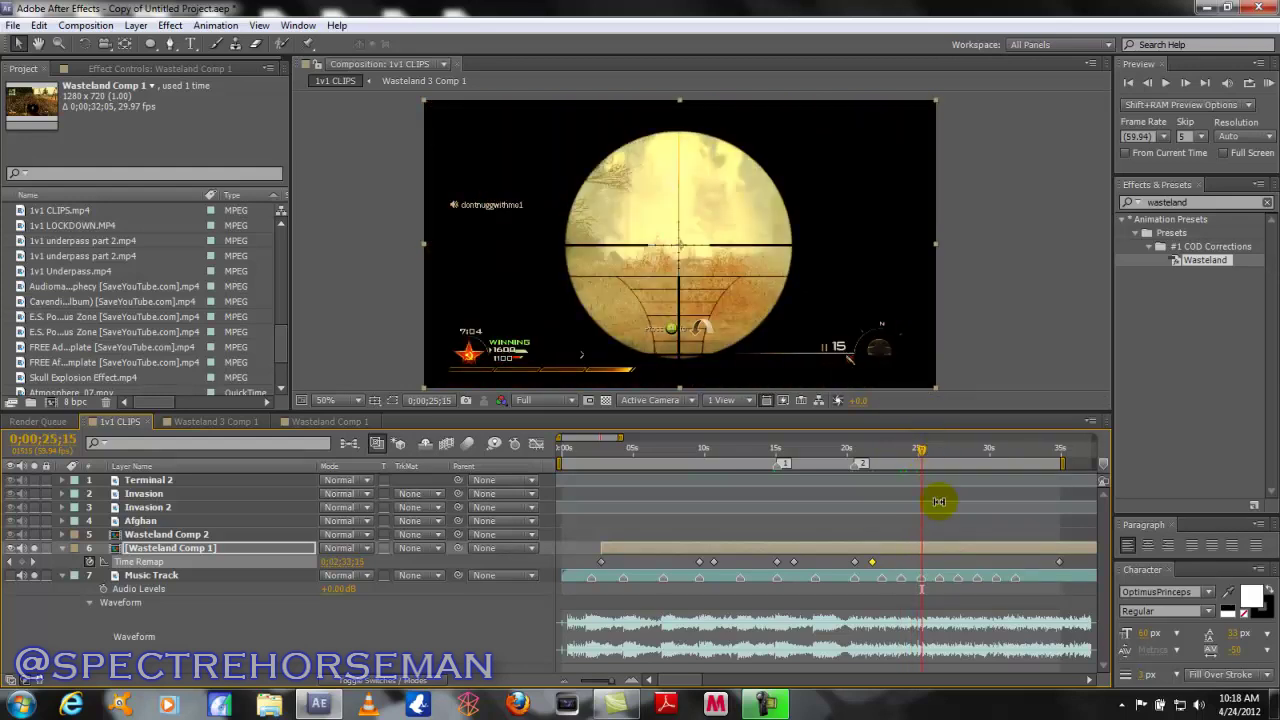
pyautogui.moveTo(1104, 467); pyautogui.dragTo(924, 466)
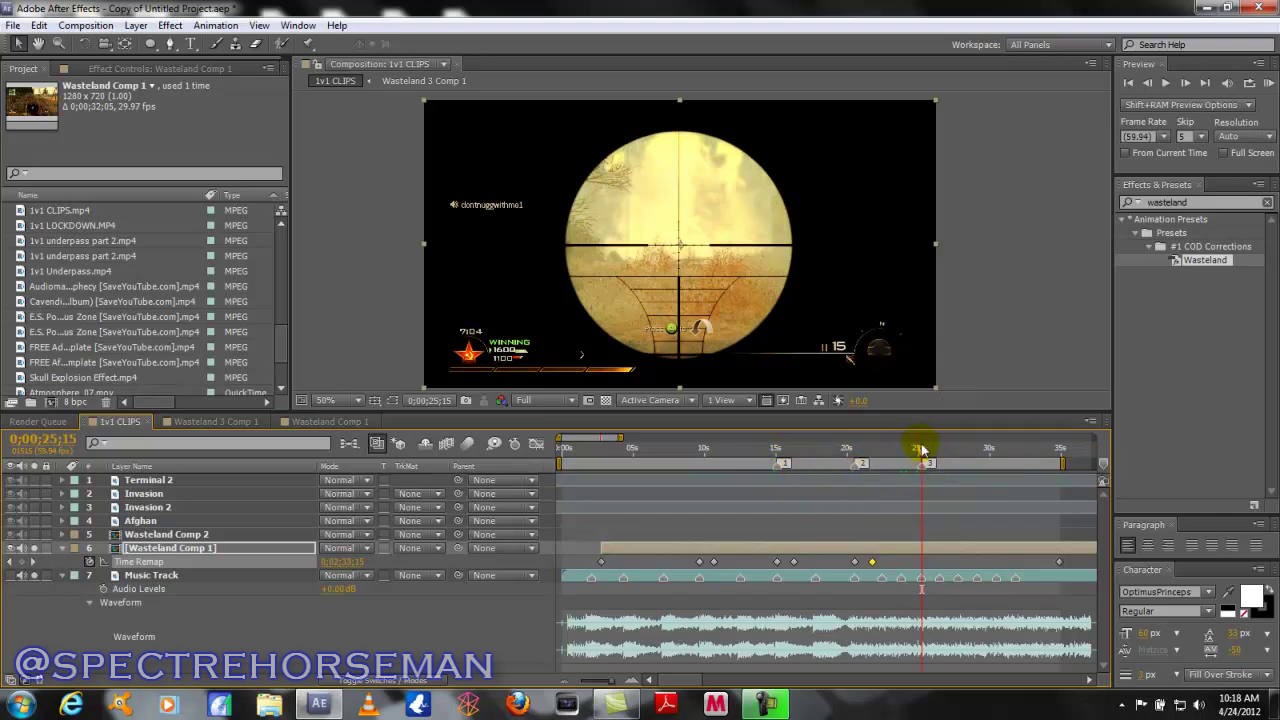
pyautogui.moveTo(922, 452); pyautogui.dragTo(951, 455)
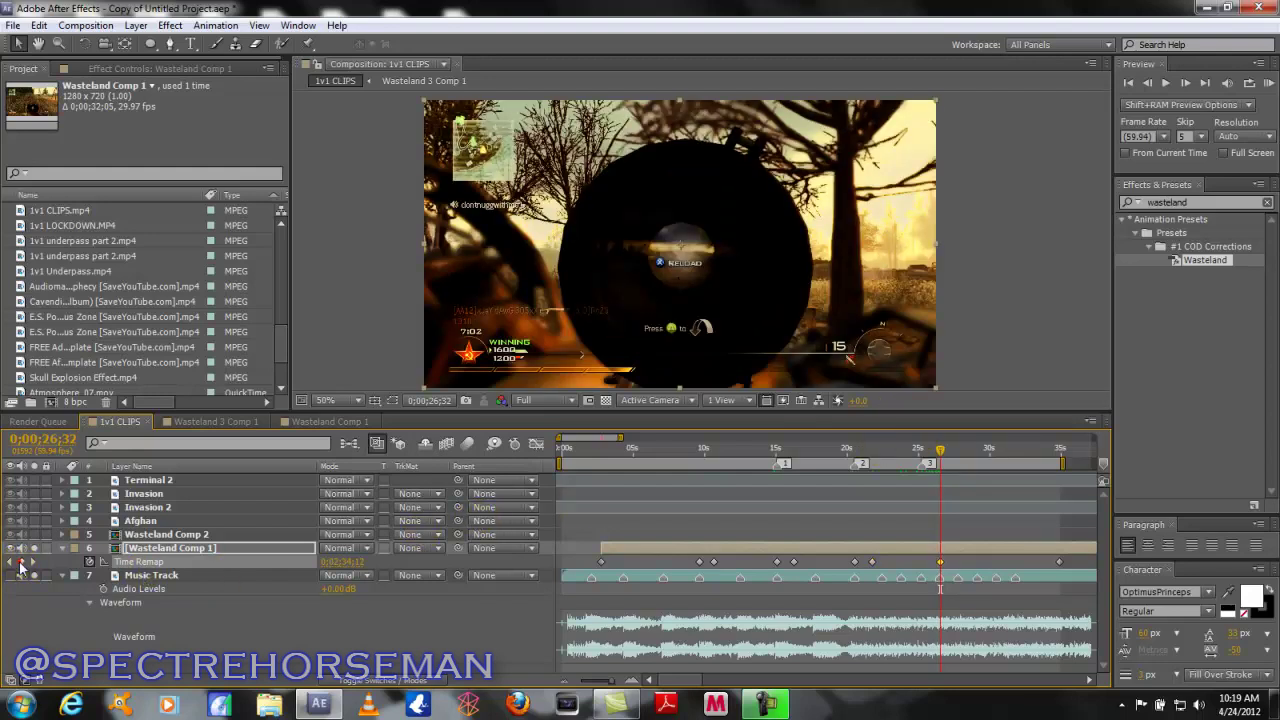
# Step: Move the 0;00;26;32 Time Remap keyframe back to composition marker 3 and check the frame there
pyautogui.moveTo(943, 566); pyautogui.dragTo(922, 572)
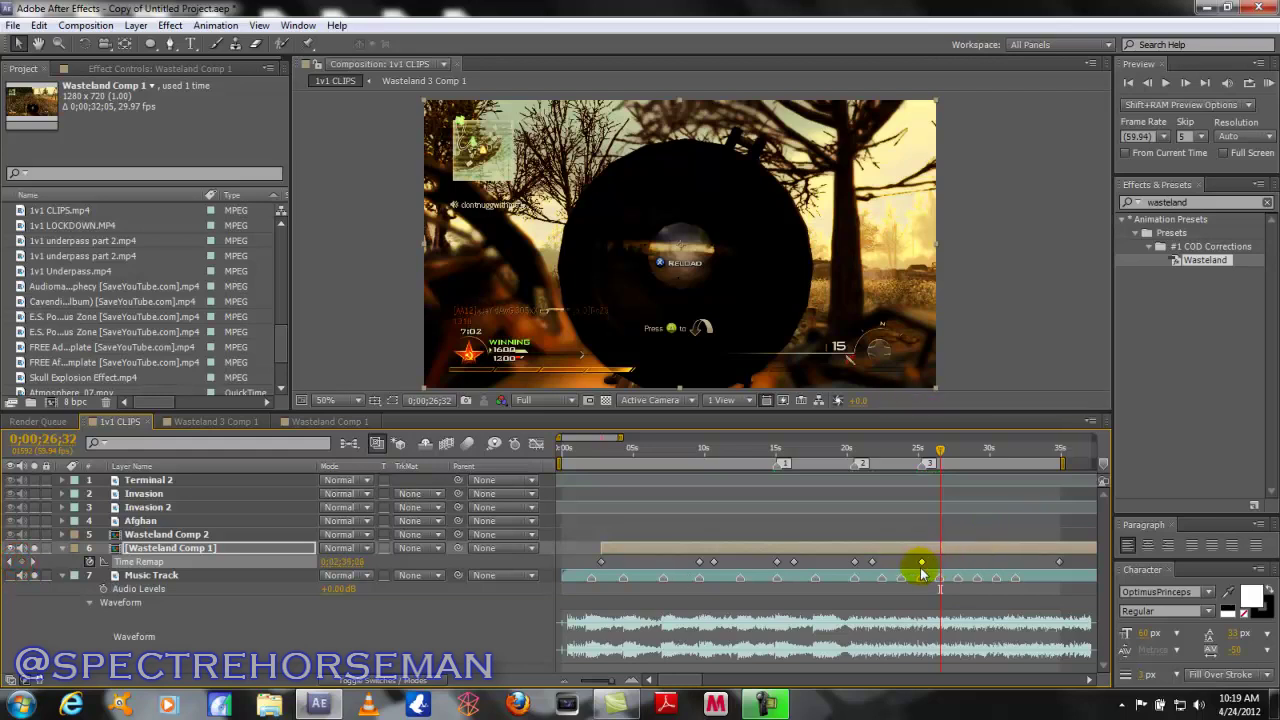
pyautogui.click(922, 451)
pyautogui.moveTo(922, 456); pyautogui.dragTo(920, 457)
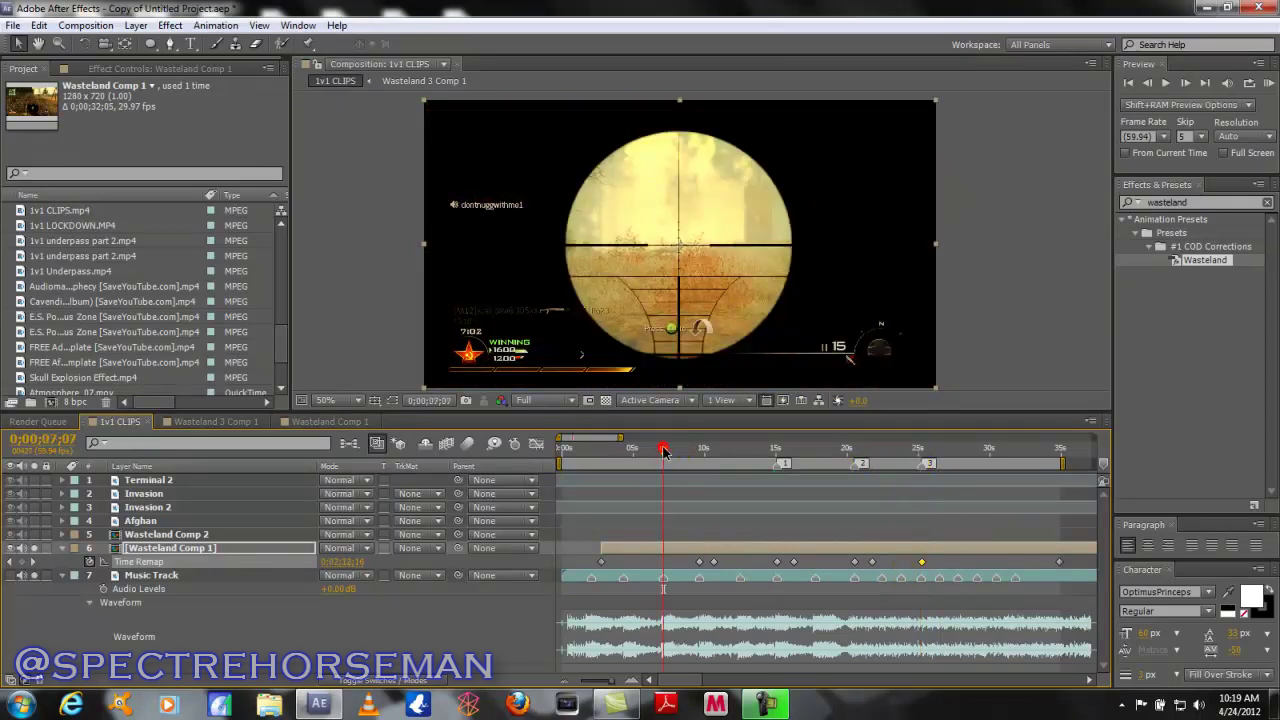
# Step: Run a RAM preview of the 1v1 CLIPS composition and select the Wasteland Comp 1 layer again
pyautogui.click(1249, 83)
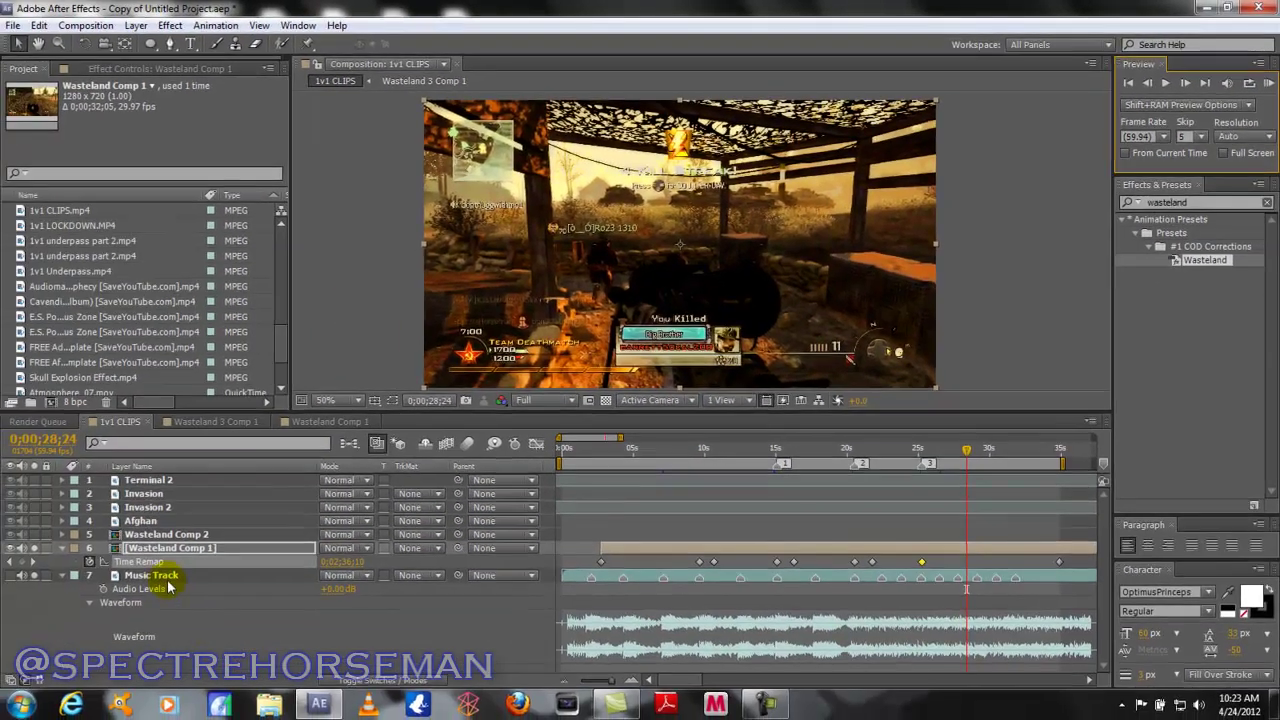
pyautogui.click(160, 577)
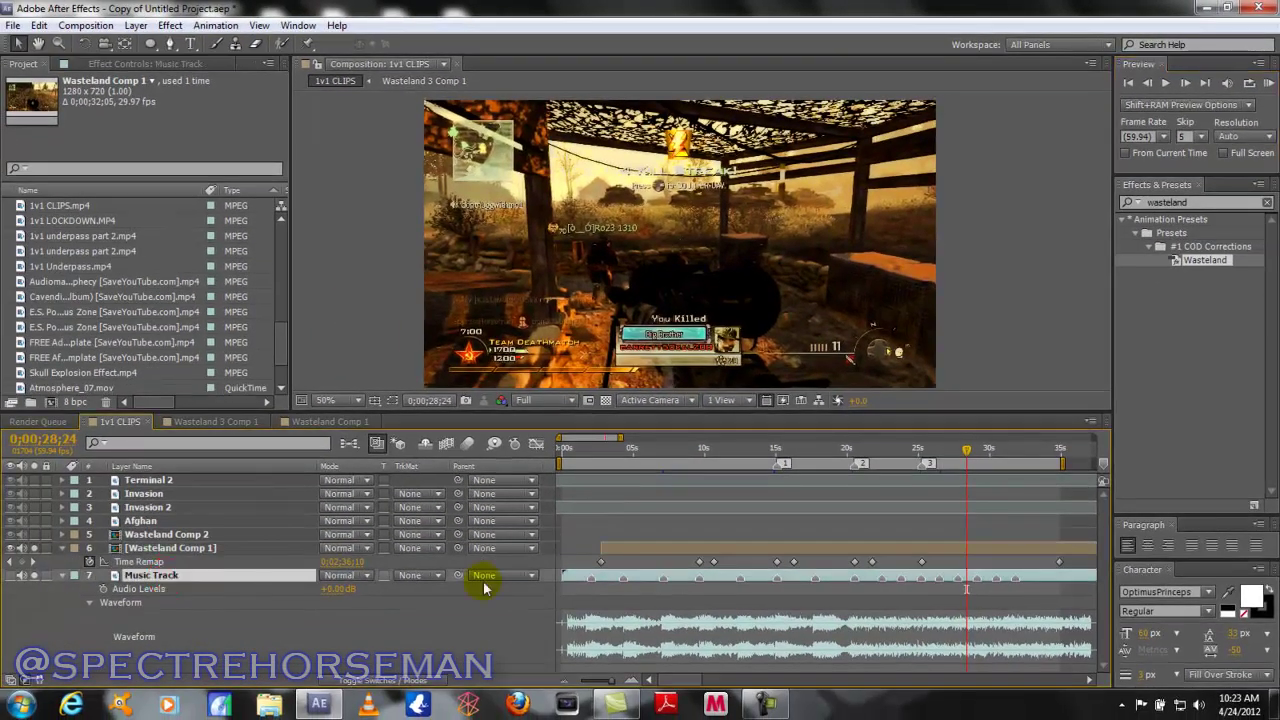
pyautogui.click(160, 548)
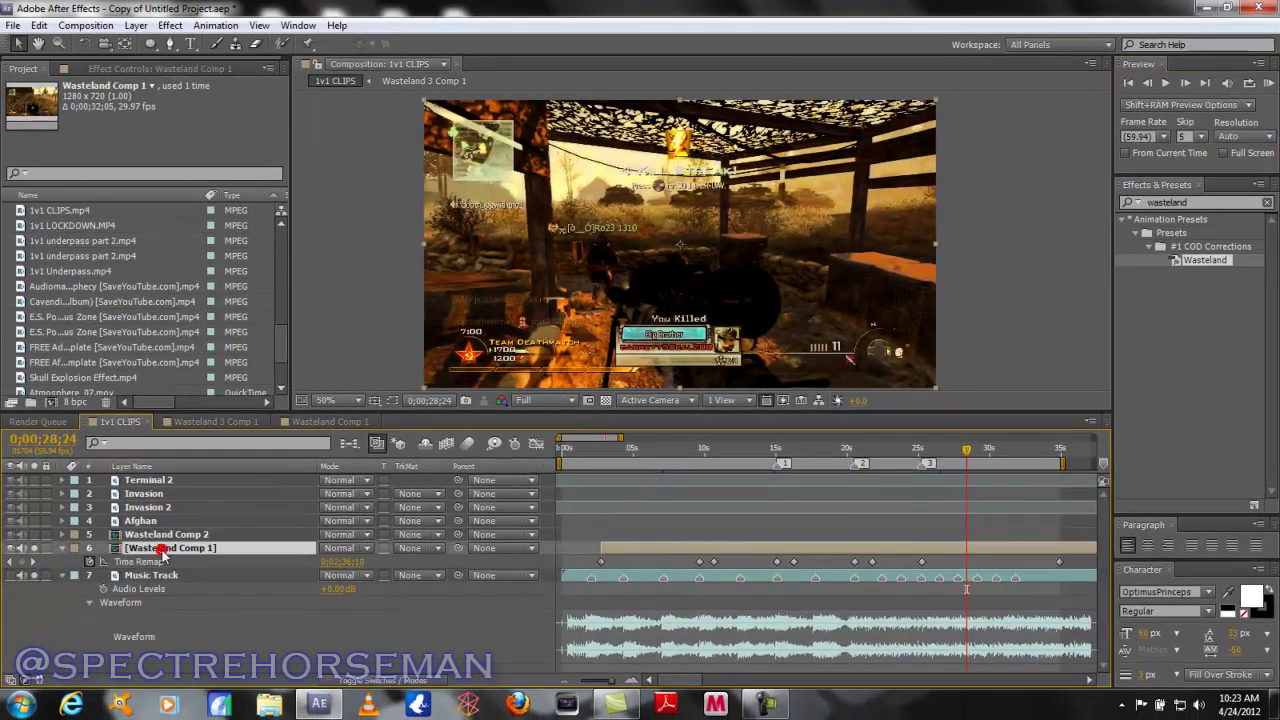
pyautogui.click(135, 25)
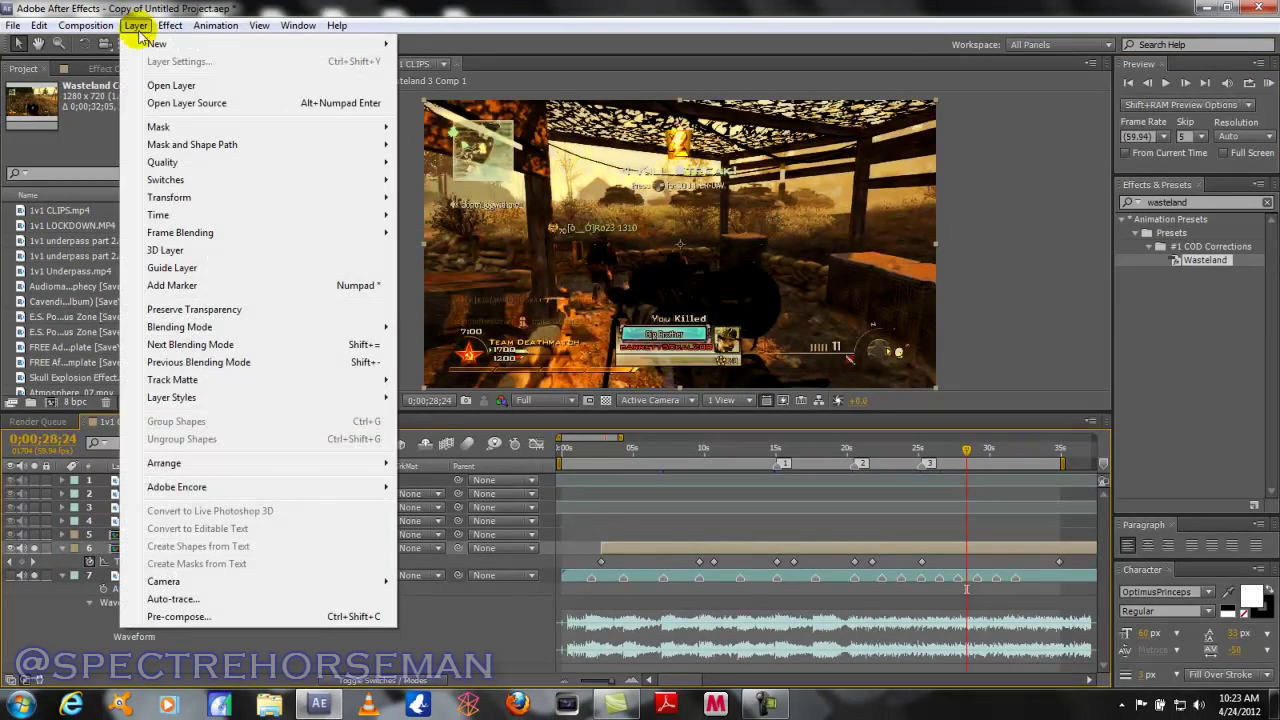
pyautogui.click(703, 553)
# Step: Scrub through the kill shot between the first pair of close Time Remap keyframes, from 0;00;09;42 to 0;00;09;59
pyautogui.click(702, 450)
pyautogui.moveTo(700, 452); pyautogui.dragTo(694, 457)
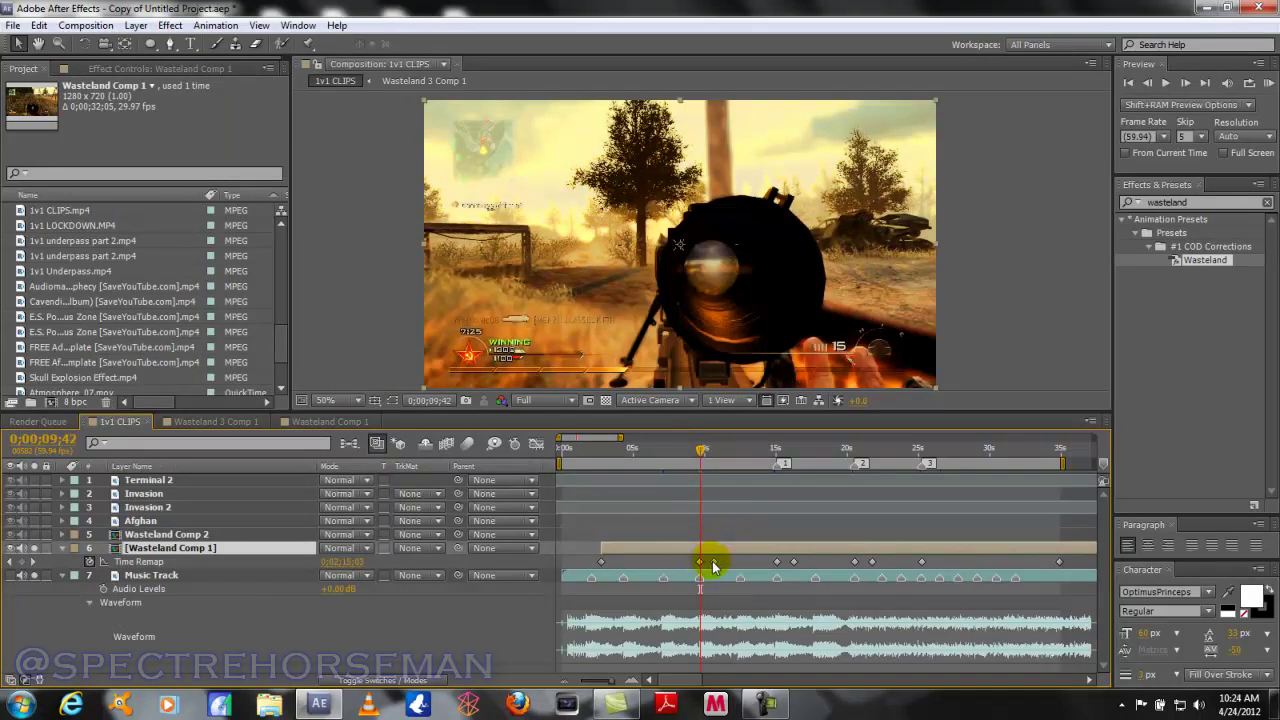
pyautogui.moveTo(704, 457); pyautogui.dragTo(707, 457)
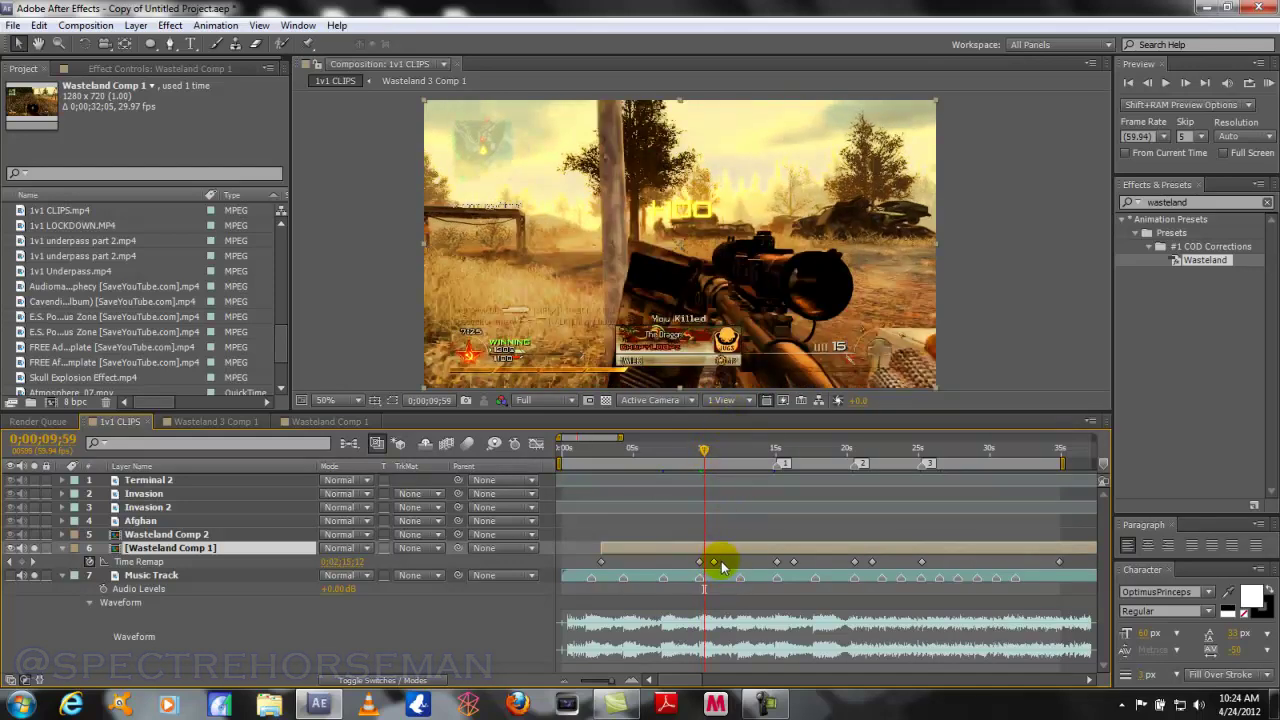
# Step: Select the Wasteland Comp 1 Time Remap keyframe just after composition marker 1 together with the one at marker 2
pyautogui.click(777, 561)
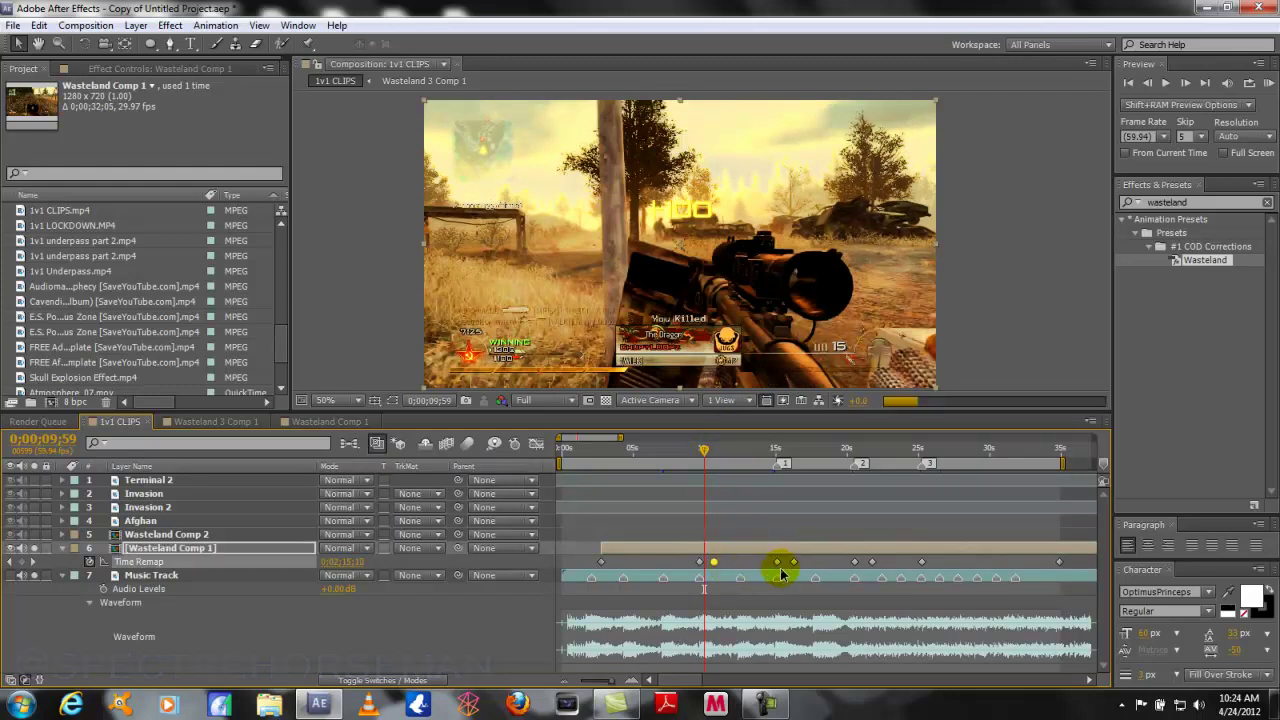
pyautogui.click(777, 561)
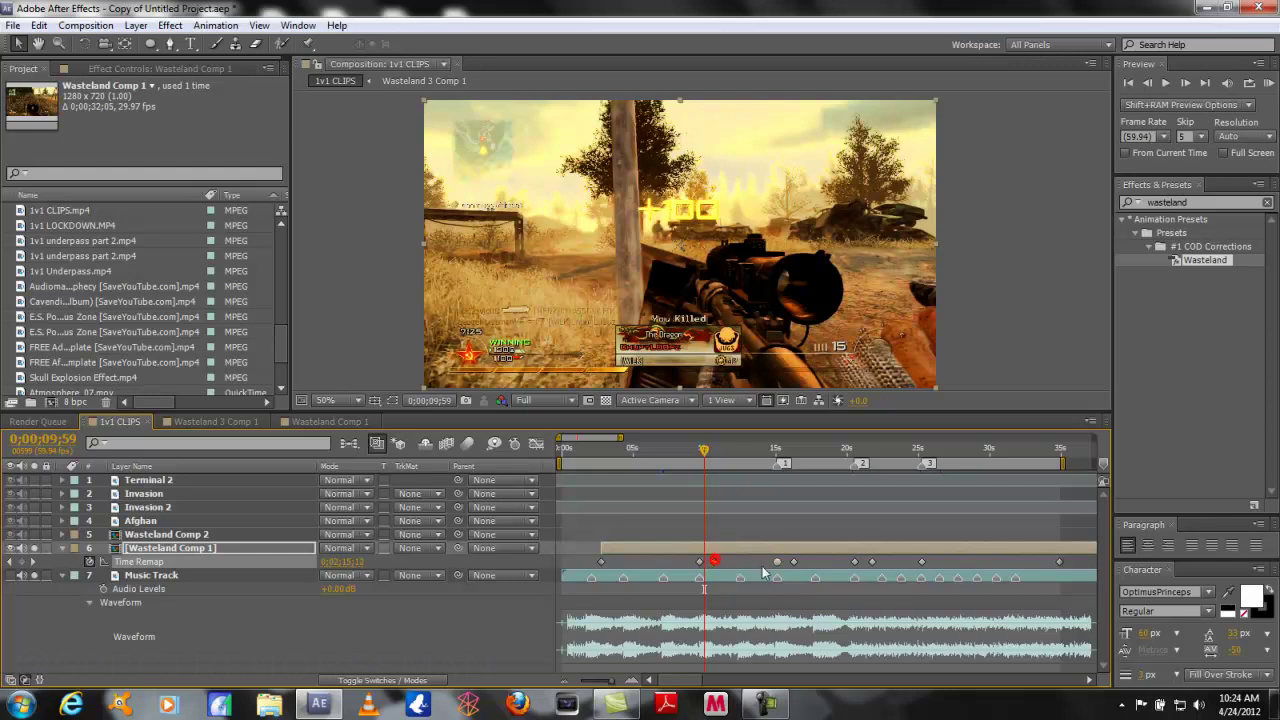
pyautogui.click(777, 561)
pyautogui.keyDown('shift'); pyautogui.click(793, 561); pyautogui.keyUp('shift')
pyautogui.click(794, 562)
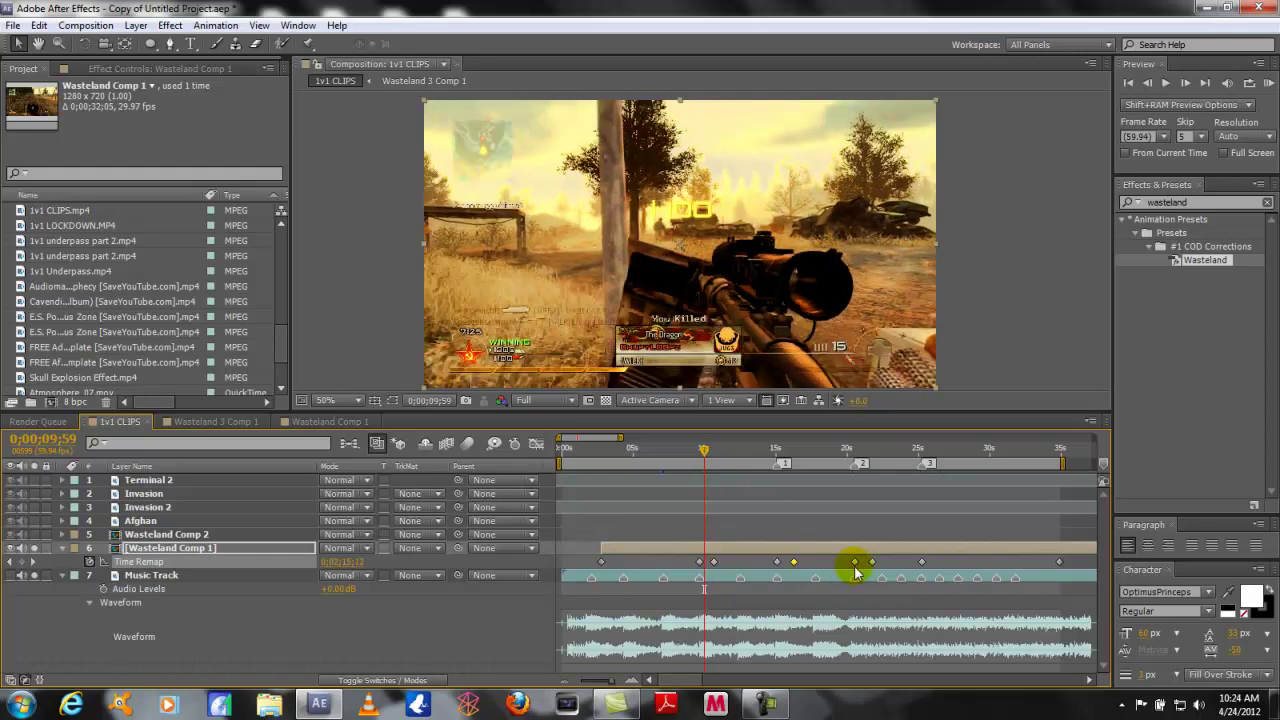
pyautogui.keyDown('shift'); pyautogui.click(853, 563); pyautogui.keyUp('shift')
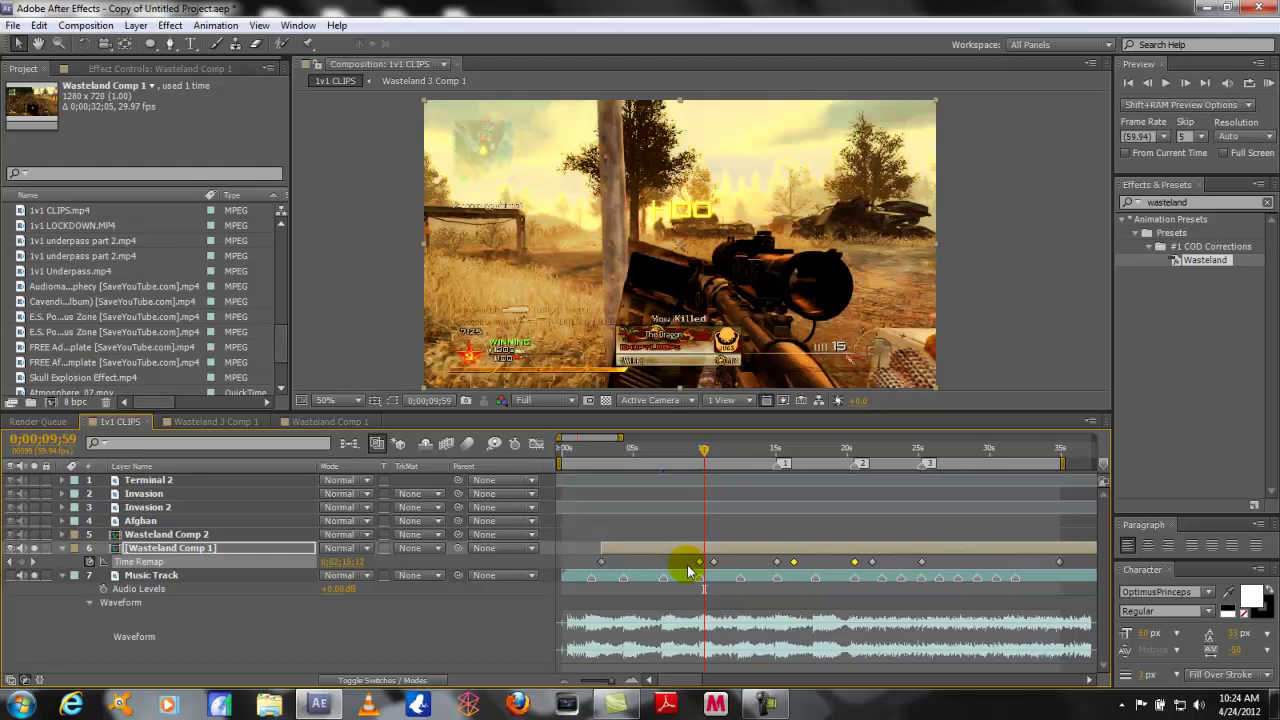
pyautogui.click(712, 533)
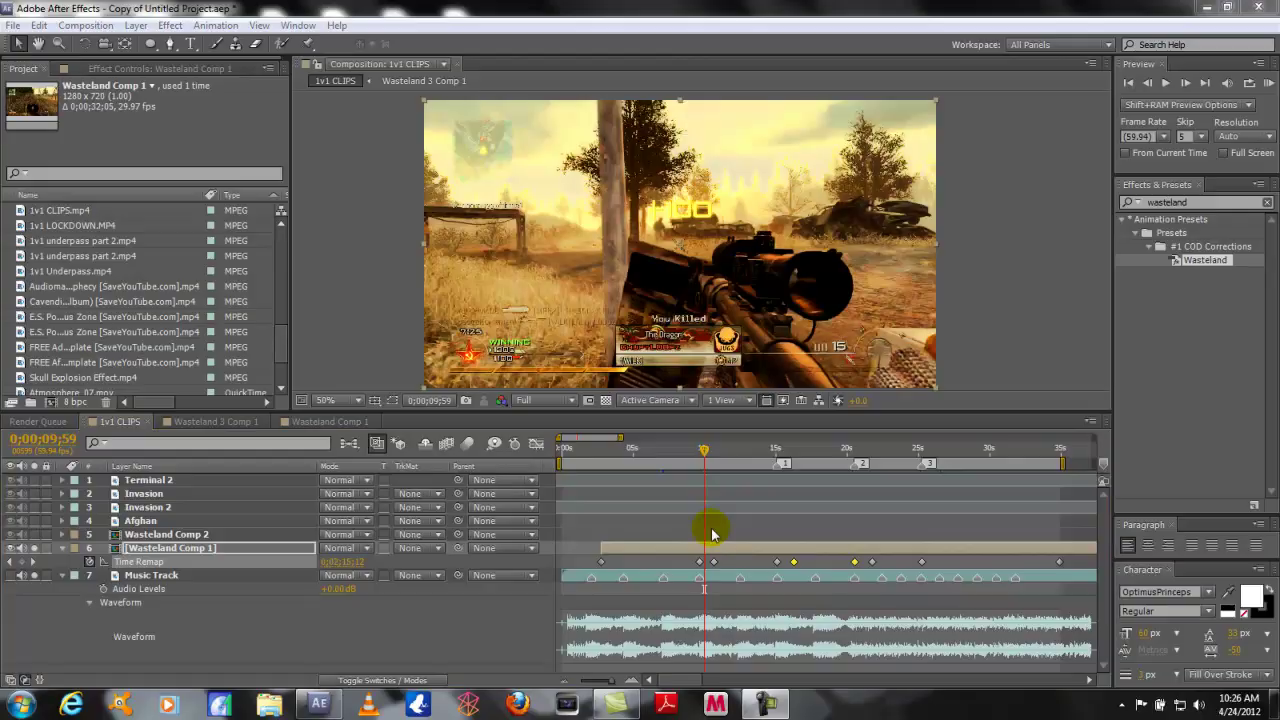